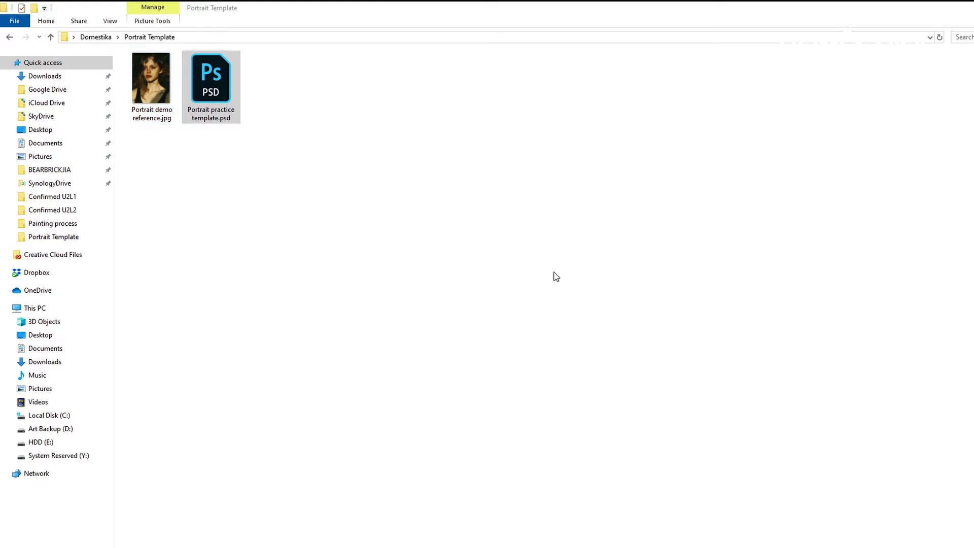
Step: Open Portrait practice template.psd and Portrait demo reference.jpg, placing the reference photo beside the template
{"action": "double_click", "coordinate": [223, 83]}
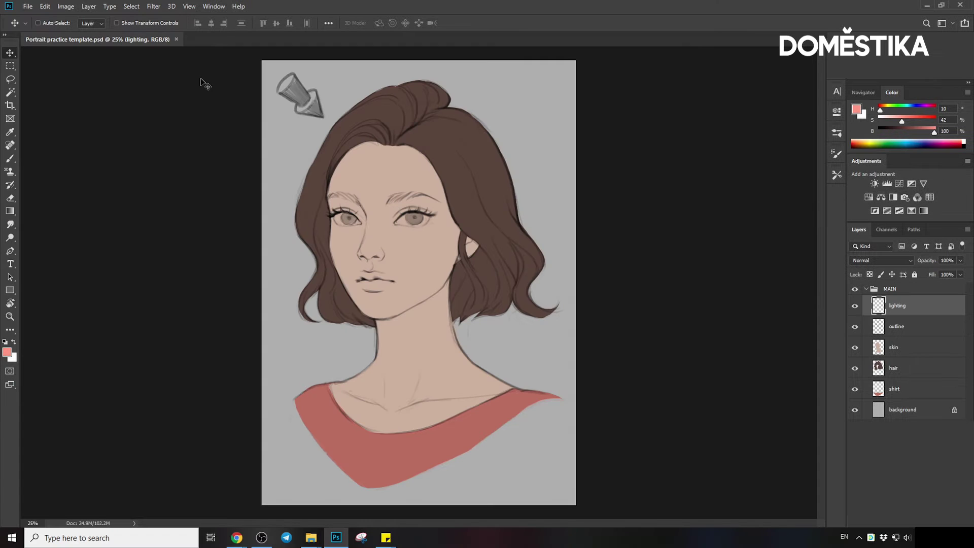
{"action": "left_click", "coordinate": [927, 5]}
{"action": "left_click_drag", "start_coordinate": [158, 112], "coordinate": [20, 217]}
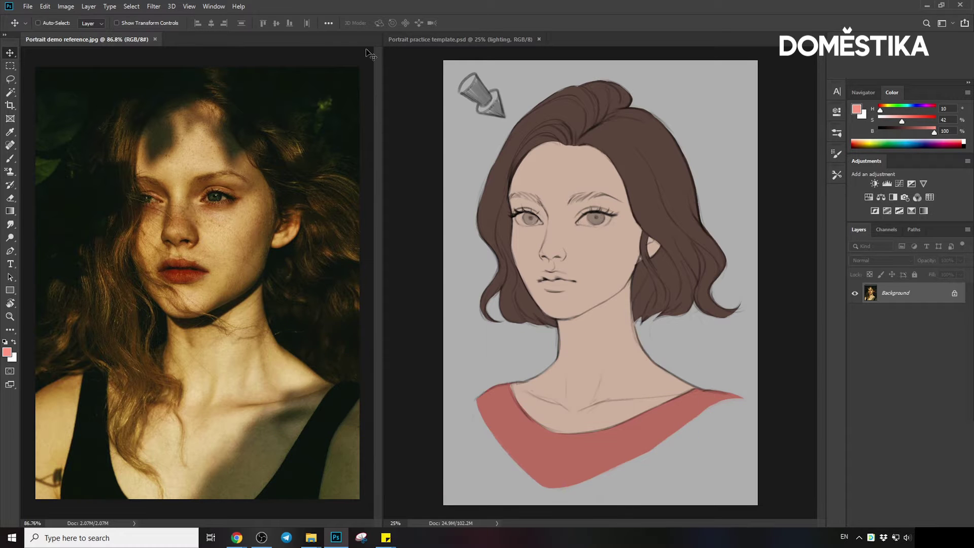
Step: Set the colour sliders to HSB mode and adjust the foreground colour to hue 7, saturation 52 and brightness 96
{"action": "left_click", "coordinate": [217, 7]}
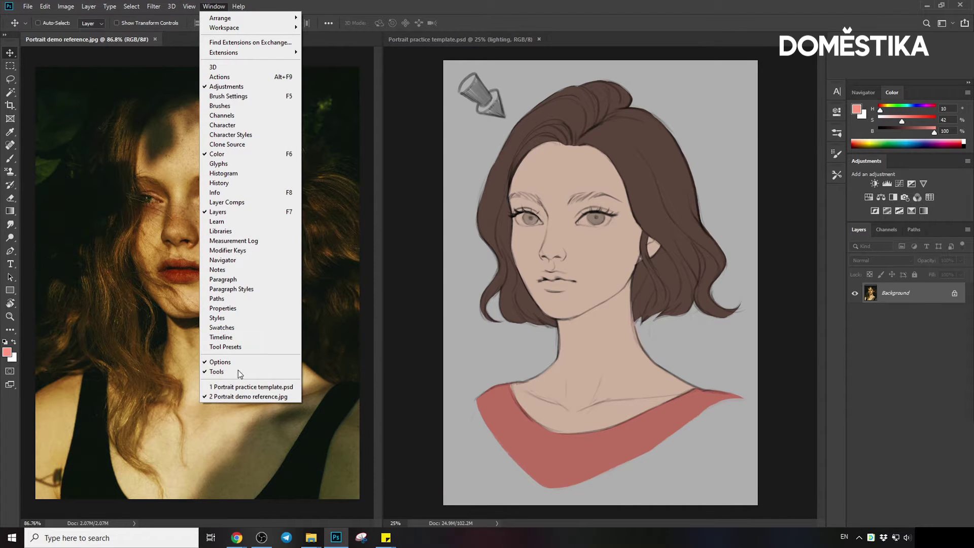
{"action": "left_click", "coordinate": [217, 8]}
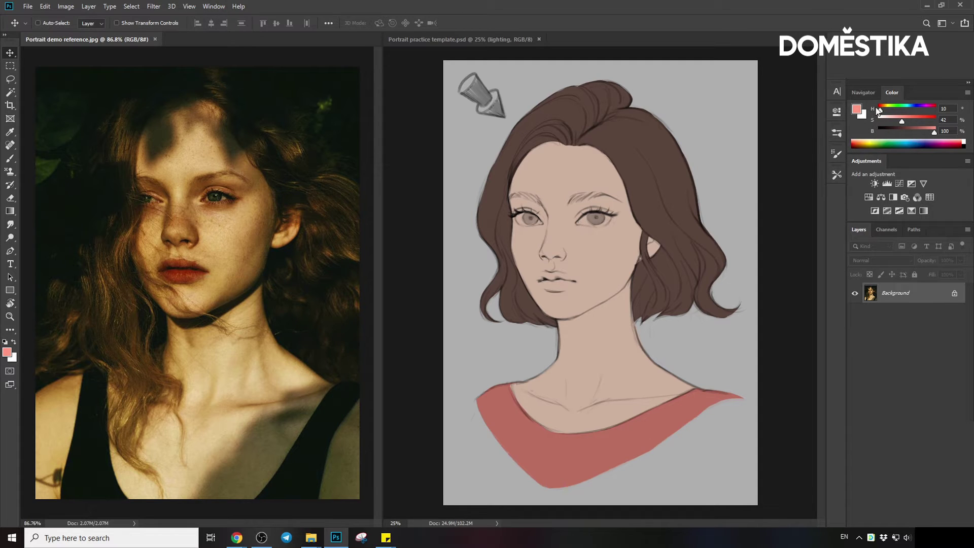
{"action": "mouse_move", "coordinate": [883, 113]}
{"action": "left_mouse_down"}
{"action": "mouse_move", "coordinate": [936, 110]}
{"action": "mouse_move", "coordinate": [880, 112]}
{"action": "left_mouse_up"}
{"action": "mouse_move", "coordinate": [905, 121]}
{"action": "left_mouse_down"}
{"action": "mouse_move", "coordinate": [936, 121]}
{"action": "mouse_move", "coordinate": [878, 124]}
{"action": "mouse_move", "coordinate": [908, 121]}
{"action": "left_mouse_up"}
{"action": "mouse_move", "coordinate": [933, 132]}
{"action": "left_mouse_down"}
{"action": "mouse_move", "coordinate": [882, 133]}
{"action": "mouse_move", "coordinate": [932, 129]}
{"action": "left_mouse_up"}
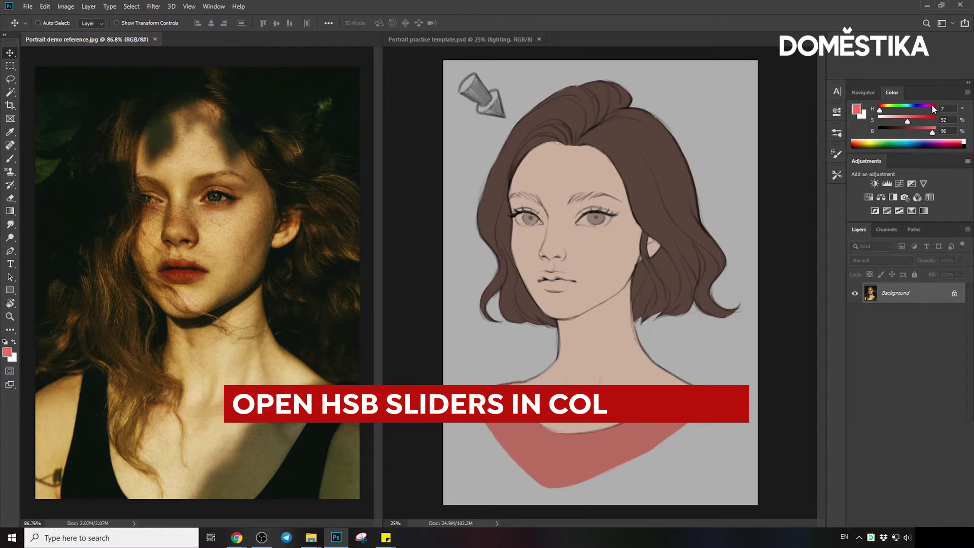
{"action": "left_click", "coordinate": [968, 96]}
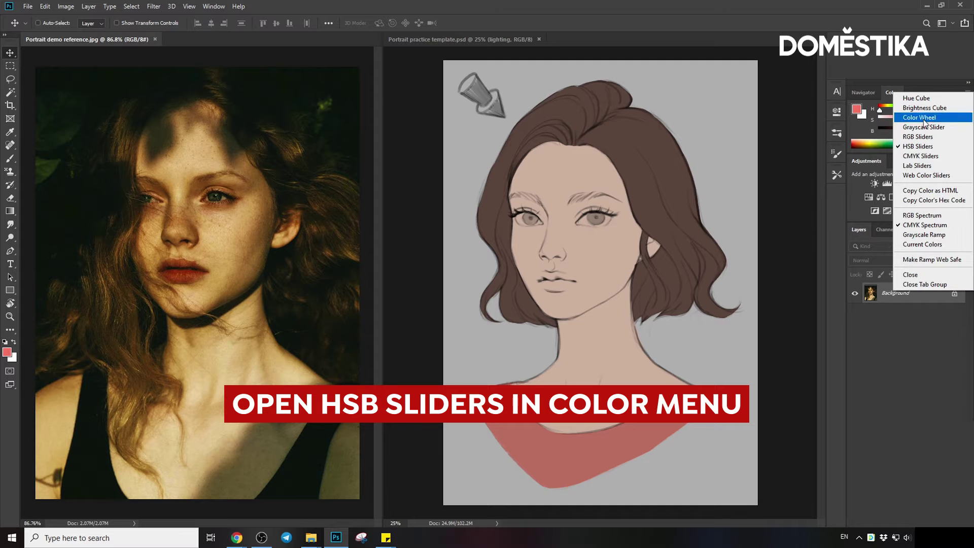
{"action": "left_click", "coordinate": [929, 147]}
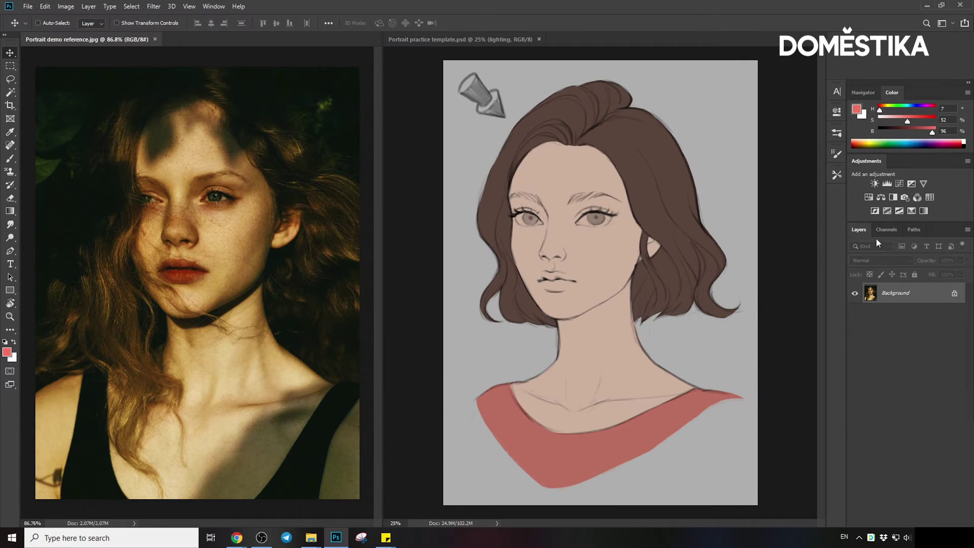
Step: Examine the Bearbrickjia_domestika_brushes presets for the template, trying the 60 px Semi hard round brush and the 200 px smudge brush
{"action": "left_click", "coordinate": [467, 40]}
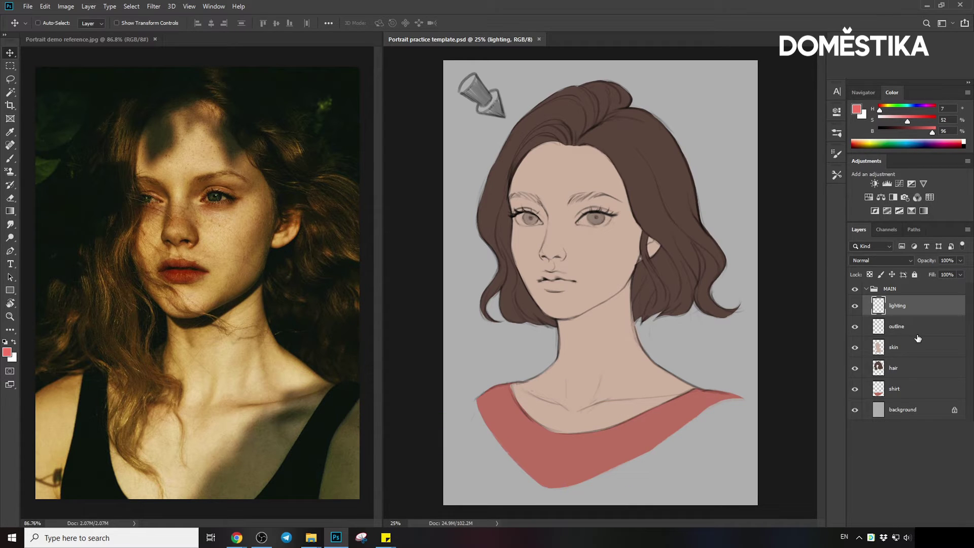
{"action": "left_click", "coordinate": [10, 159]}
{"action": "left_click", "coordinate": [52, 23]}
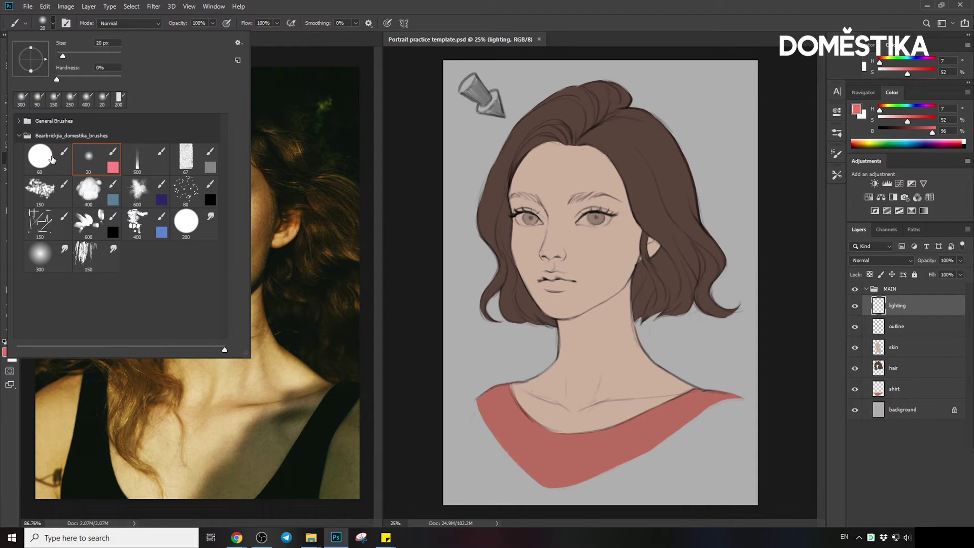
{"action": "left_click", "coordinate": [51, 166]}
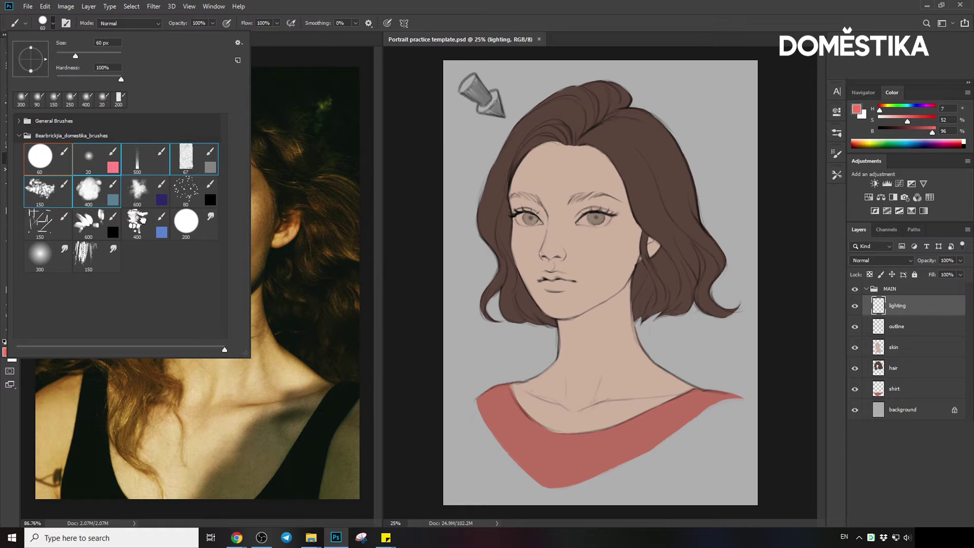
{"action": "left_click", "coordinate": [190, 224]}
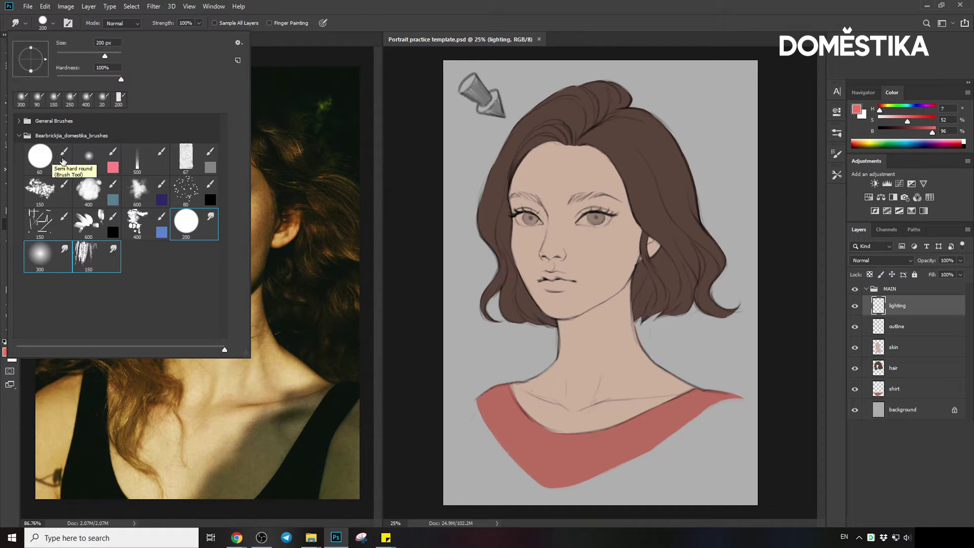
{"action": "left_click", "coordinate": [52, 162]}
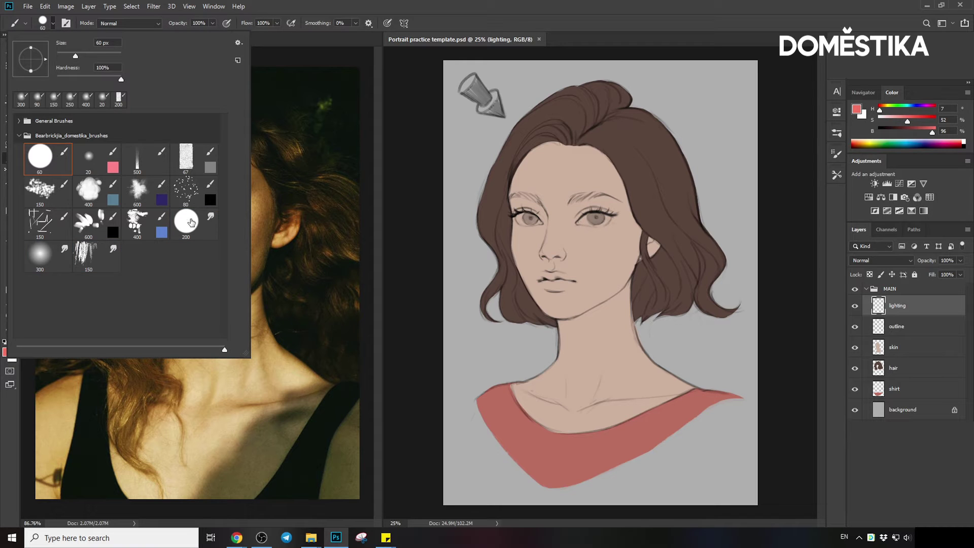
{"action": "left_click", "coordinate": [193, 225]}
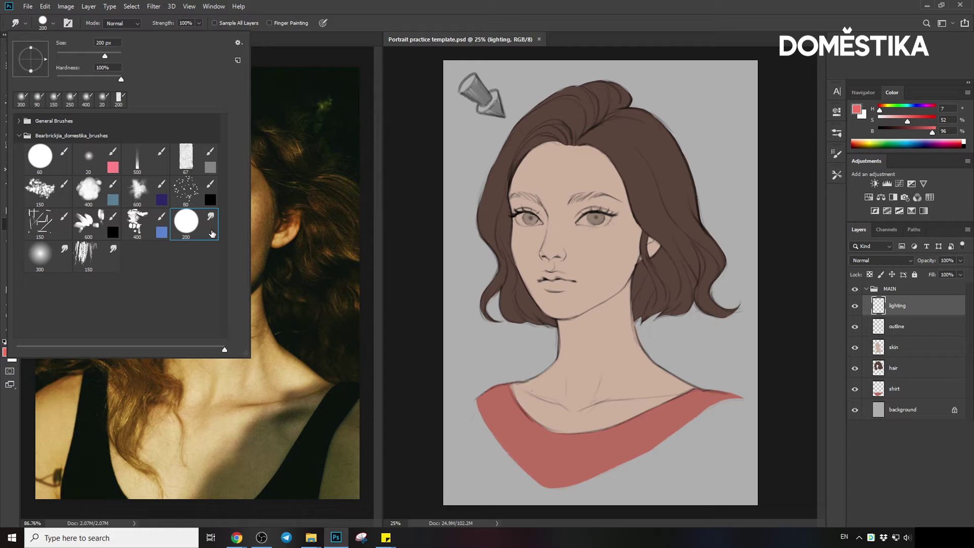
{"action": "key", "text": "Return"}
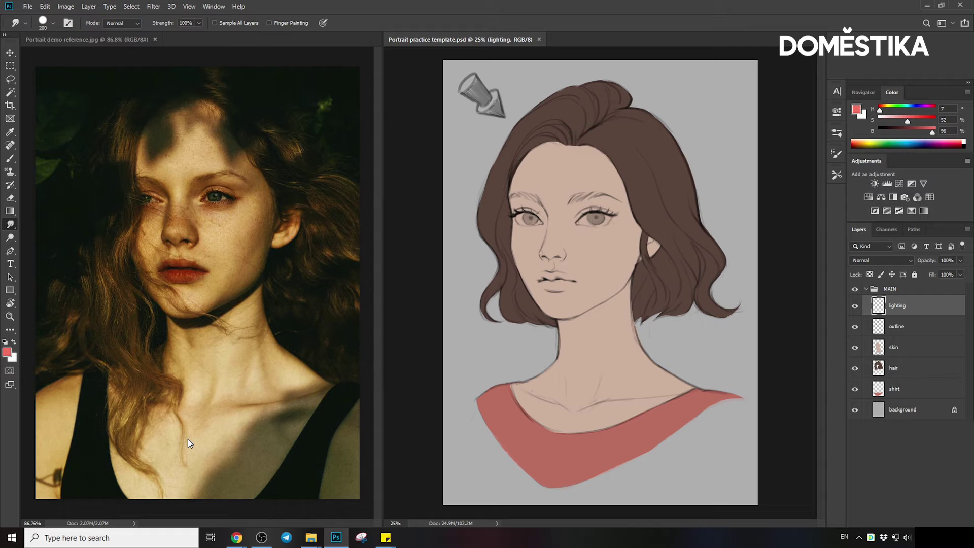
Step: Lock the transparent pixels of the skin layer and set the Lasso tool to add to selection
{"action": "left_click", "coordinate": [906, 345]}
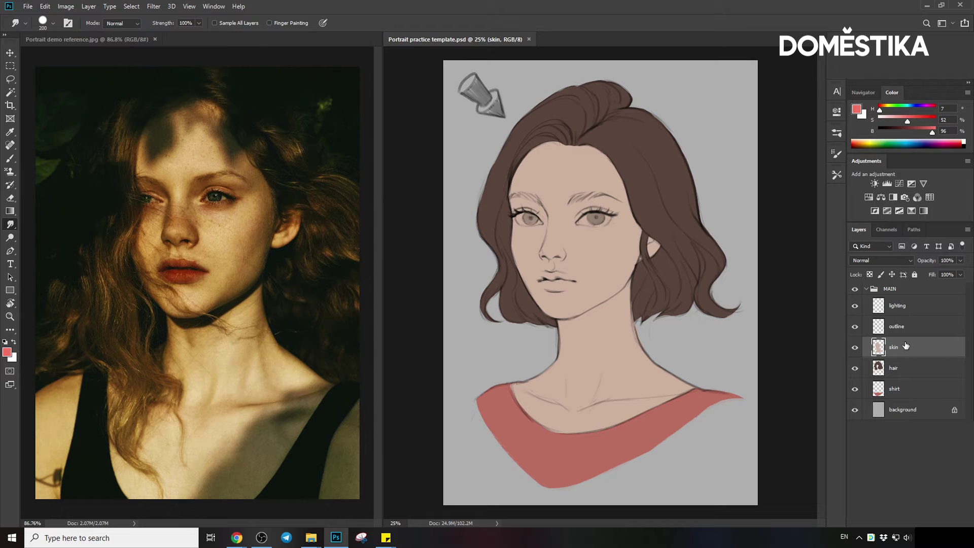
{"action": "left_click", "coordinate": [870, 275]}
{"action": "left_click", "coordinate": [11, 79]}
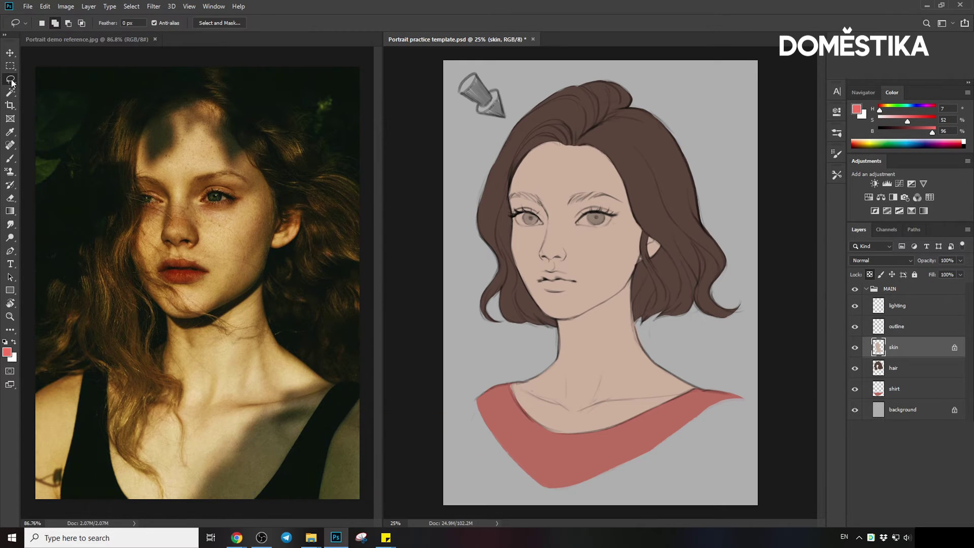
{"action": "left_click", "coordinate": [56, 22]}
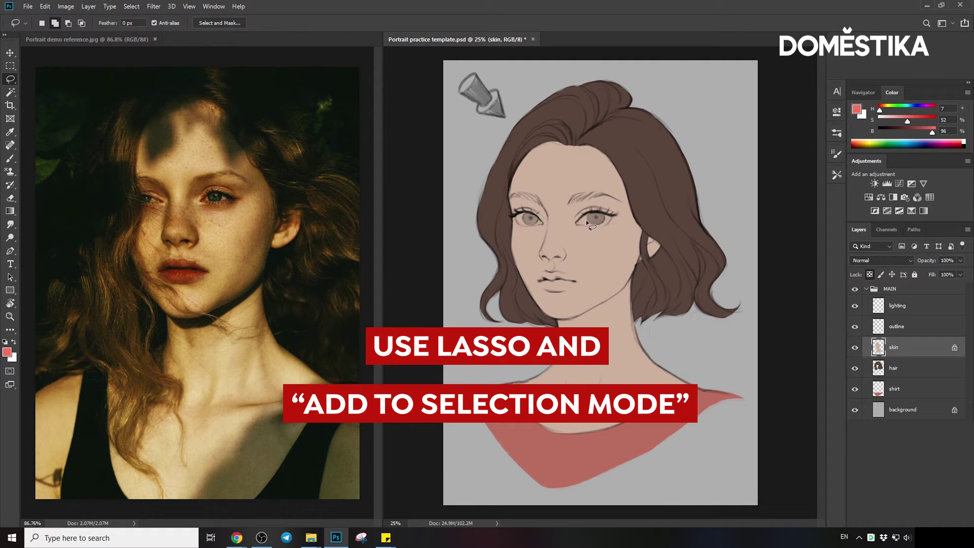
Step: Lasso the shadow areas over both eye sockets, around the nose and beneath the jawline
{"action": "key", "text": "ctrl+space"}
{"action": "left_click_drag", "start_coordinate": [586, 220], "coordinate": [592, 219]}
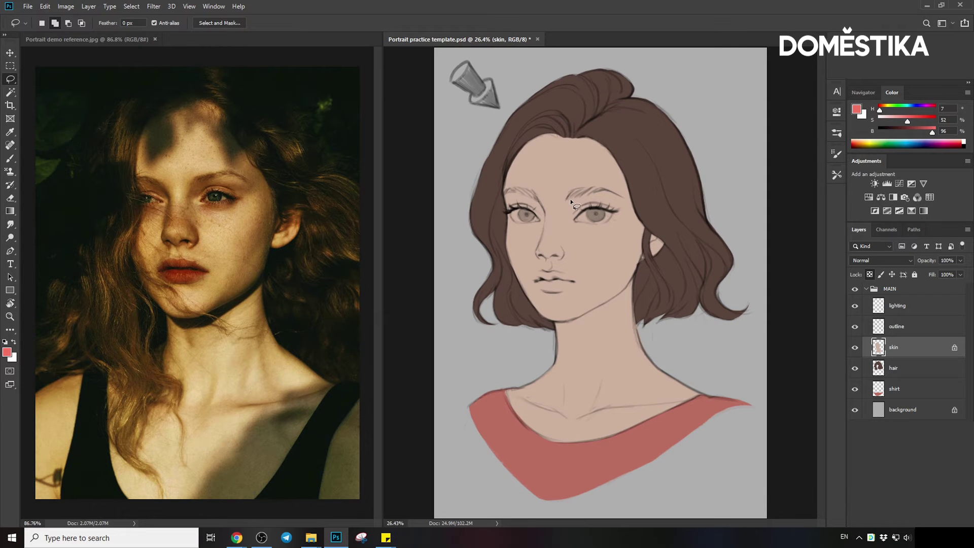
{"action": "mouse_move", "coordinate": [571, 201]}
{"action": "left_mouse_down"}
{"action": "mouse_move", "coordinate": [625, 203]}
{"action": "mouse_move", "coordinate": [564, 217]}
{"action": "left_mouse_up"}
{"action": "mouse_move", "coordinate": [506, 204]}
{"action": "left_mouse_down"}
{"action": "mouse_move", "coordinate": [528, 190]}
{"action": "mouse_move", "coordinate": [506, 198]}
{"action": "left_mouse_up"}
{"action": "left_click_drag", "start_coordinate": [563, 249], "coordinate": [537, 246]}
{"action": "mouse_move", "coordinate": [581, 333]}
{"action": "left_mouse_down"}
{"action": "mouse_move", "coordinate": [633, 280]}
{"action": "mouse_move", "coordinate": [557, 324]}
{"action": "left_mouse_up"}
Step: Choose the soft 20 px brush preset and enlarge the brush to 35 px
{"action": "left_click", "coordinate": [11, 161]}
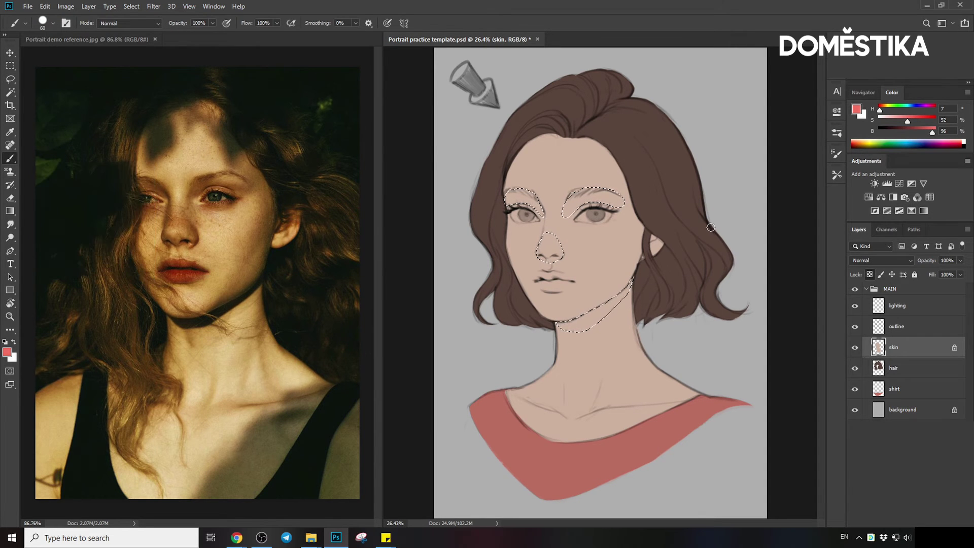
{"action": "left_click", "coordinate": [53, 23]}
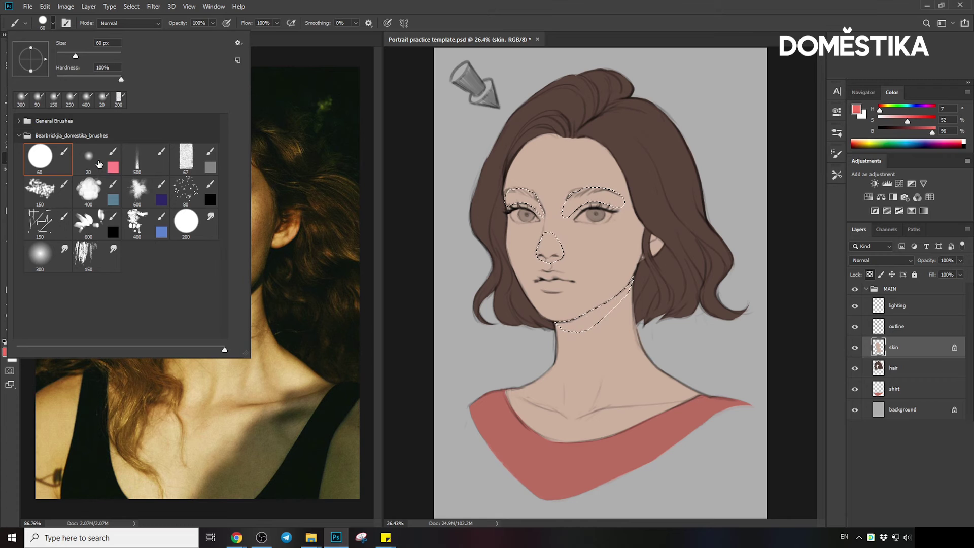
{"action": "left_click", "coordinate": [99, 164]}
{"action": "left_click", "coordinate": [52, 23]}
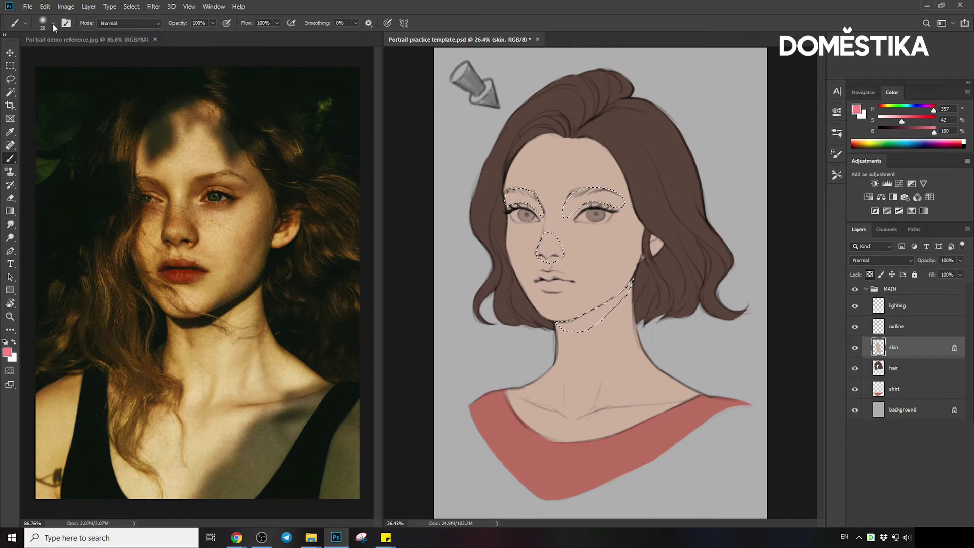
{"action": "key", "text": "bracketright"}
{"action": "key", "text": "bracketright"}
{"action": "key", "text": "bracketright"}
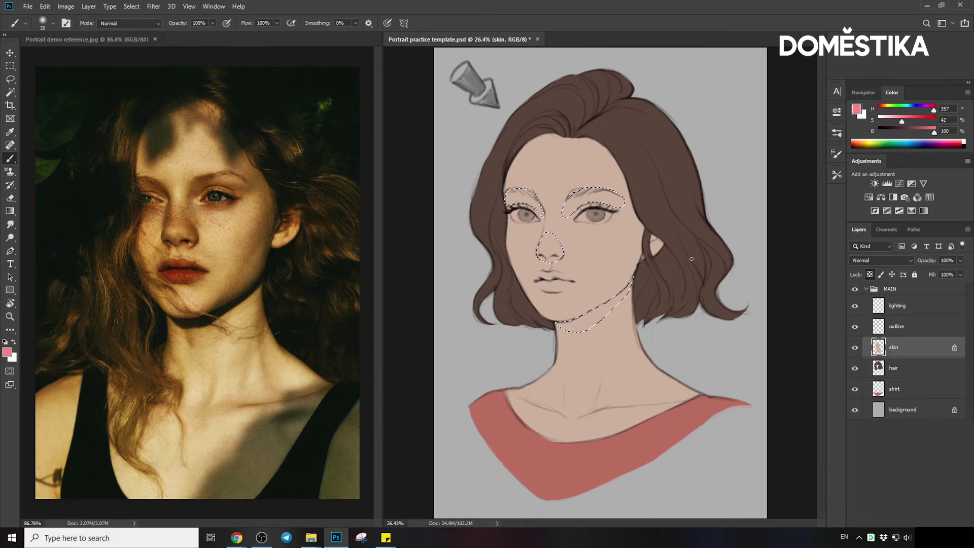
Step: Sample the skin colour, darken it to hue 24, saturation 38, brightness 65, and set the brush to Multiply at 50% opacity
{"action": "left_click", "coordinate": [612, 247], "text": "alt"}
{"action": "left_click_drag", "start_coordinate": [889, 123], "coordinate": [916, 132]}
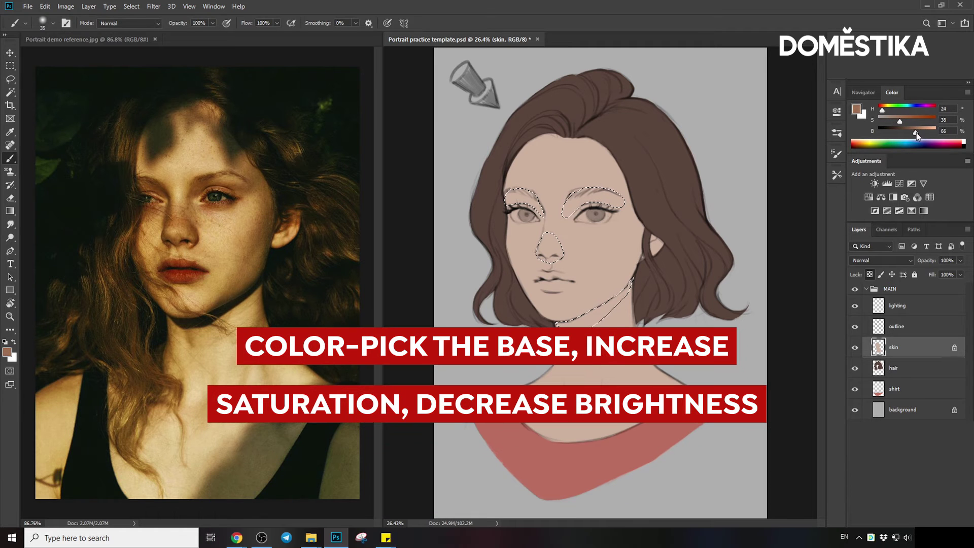
{"action": "left_click", "coordinate": [113, 23]}
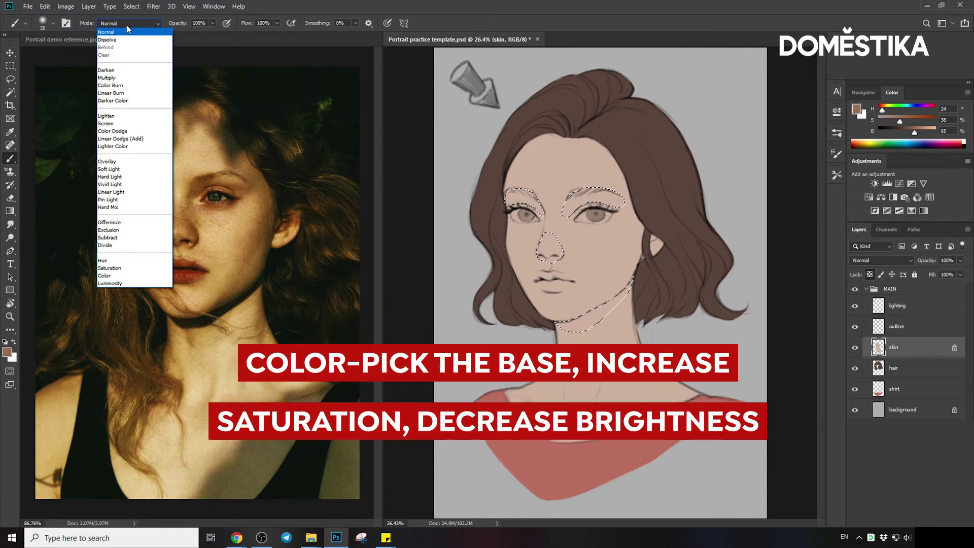
{"action": "left_click", "coordinate": [126, 71]}
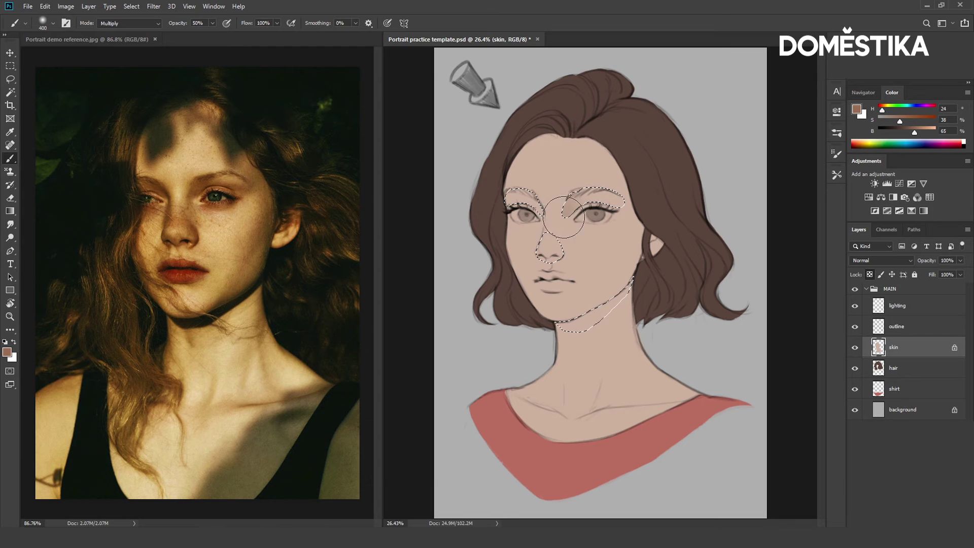
Step: Paint shadows inside the selected eye sockets, nose and under-jaw areas with the soft brush at 250 to 400 px
{"action": "key", "text": "bracketleft"}
{"action": "key", "text": "bracketleft"}
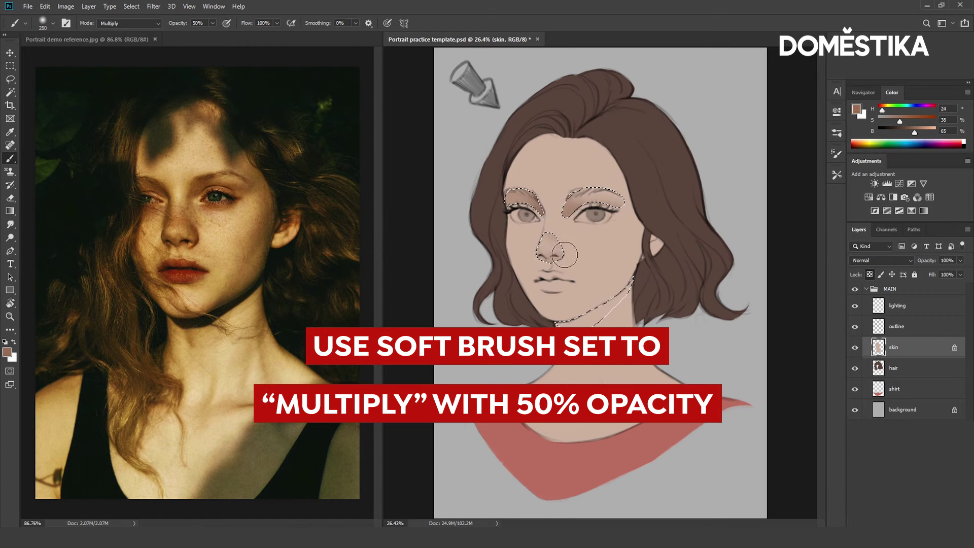
{"action": "key", "text": "bracketright"}
{"action": "key", "text": "bracketright"}
{"action": "key", "text": "bracketright"}
{"action": "key", "text": "bracketright"}
{"action": "key", "text": "bracketright"}
{"action": "key", "text": "bracketright"}
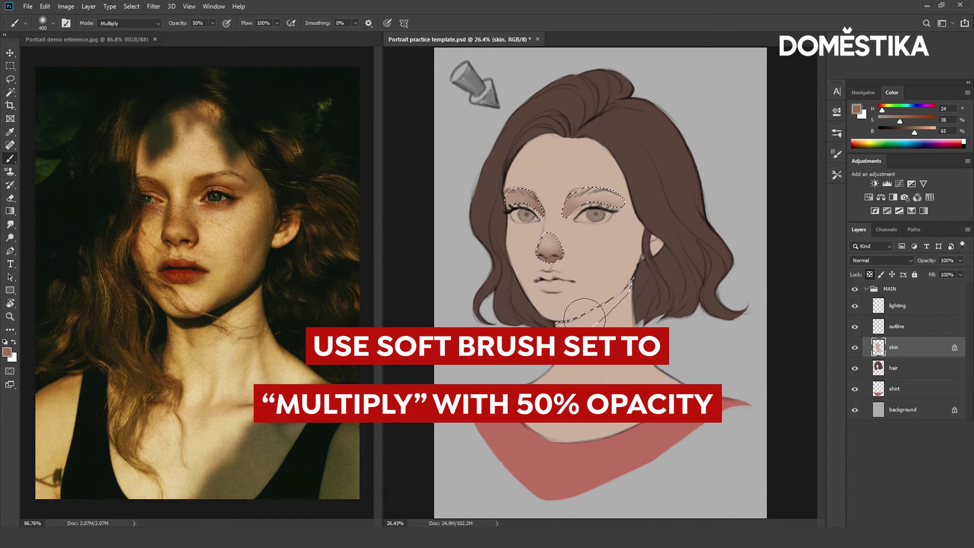
{"action": "mouse_move", "coordinate": [584, 317]}
{"action": "left_mouse_down"}
{"action": "mouse_move", "coordinate": [607, 288]}
{"action": "mouse_move", "coordinate": [630, 288]}
{"action": "left_mouse_up"}
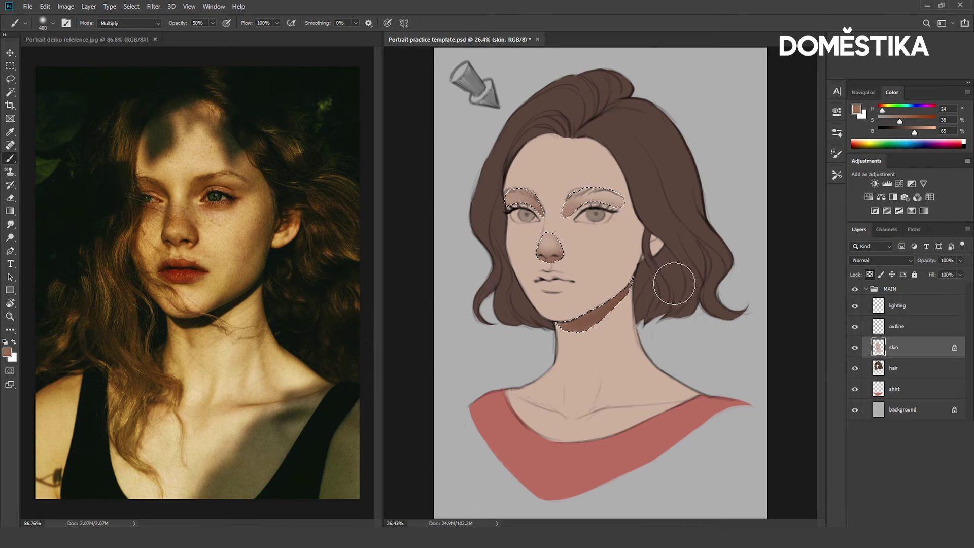
Step: Clear the selection and paint rough shadows along both upper eyelids with a much smaller brush
{"action": "key", "text": "ctrl+d"}
{"action": "key", "text": "bracketleft"}
{"action": "key", "text": "bracketleft"}
{"action": "key", "text": "bracketleft"}
{"action": "key", "text": "bracketleft"}
{"action": "key", "text": "bracketleft"}
{"action": "key", "text": "bracketleft"}
{"action": "key", "text": "bracketleft"}
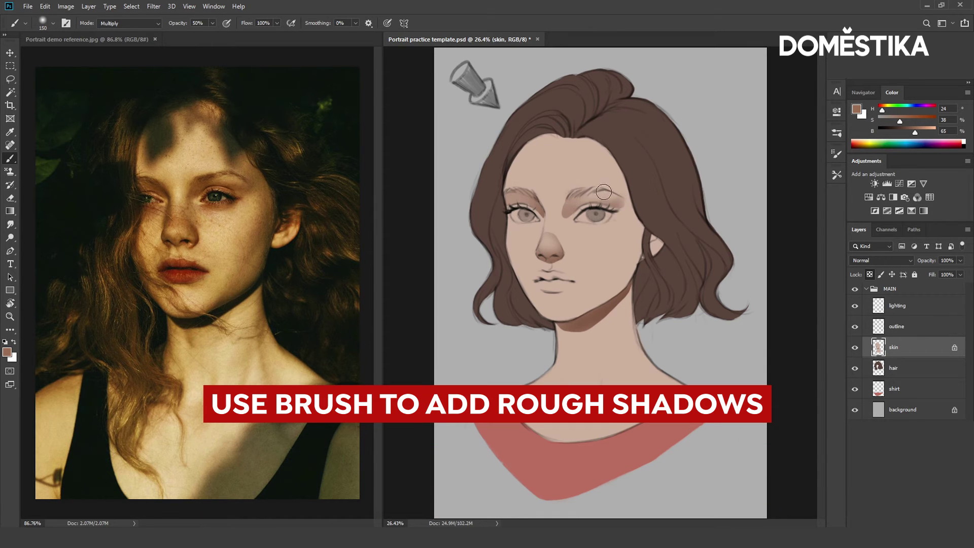
{"action": "key", "text": "bracketleft"}
{"action": "left_click_drag", "start_coordinate": [509, 206], "coordinate": [530, 210]}
{"action": "left_click_drag", "start_coordinate": [576, 211], "coordinate": [619, 209]}
{"action": "left_click_drag", "start_coordinate": [575, 208], "coordinate": [612, 206]}
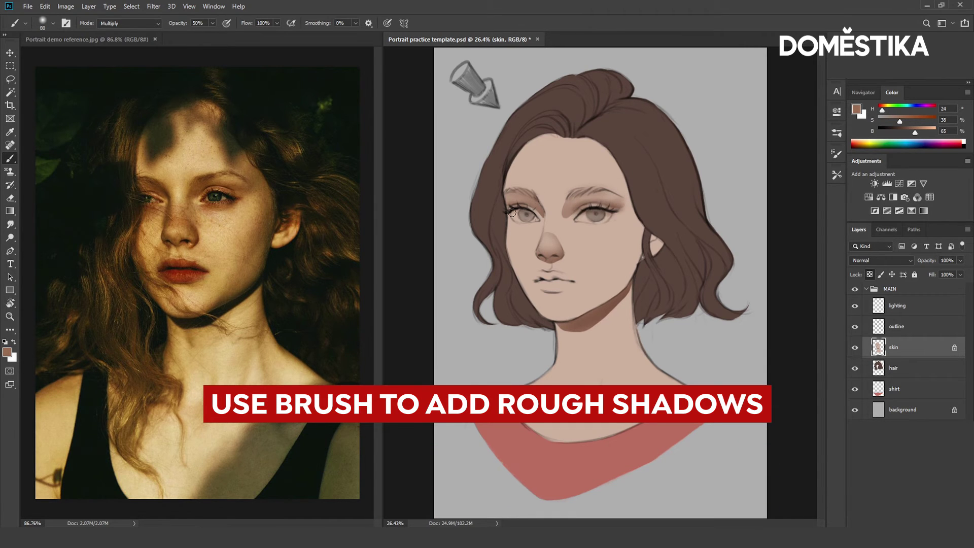
Step: Add soft shadows under the eyes, along the hairline and on the lips, varying the brush size
{"action": "key", "text": "bracketright"}
{"action": "key", "text": "bracketright"}
{"action": "key", "text": "bracketright"}
{"action": "key", "text": "bracketright"}
{"action": "key", "text": "bracketright"}
{"action": "key", "text": "bracketright"}
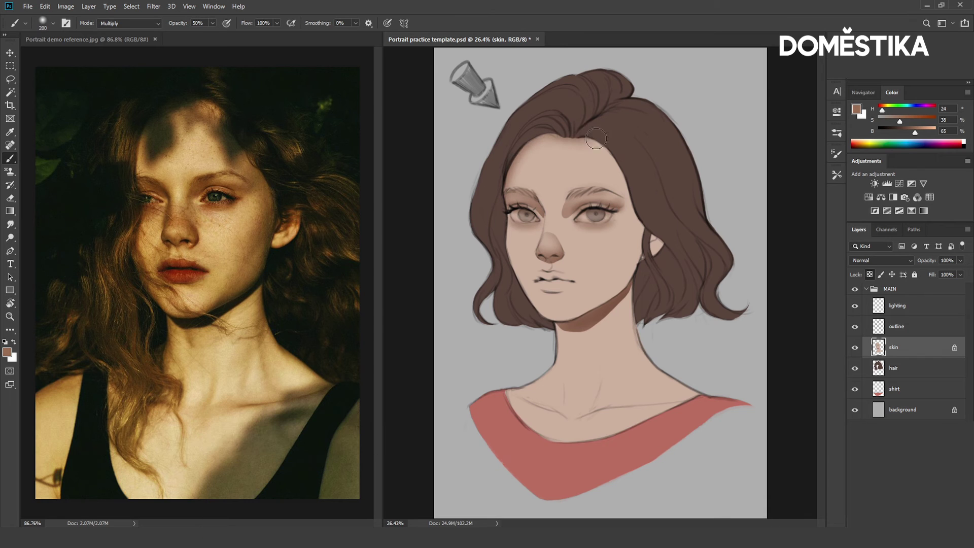
{"action": "key", "text": "bracketleft"}
{"action": "key", "text": "bracketleft"}
{"action": "mouse_move", "coordinate": [537, 278]}
{"action": "left_mouse_down"}
{"action": "mouse_move", "coordinate": [561, 284]}
{"action": "mouse_move", "coordinate": [553, 286]}
{"action": "left_mouse_up"}
{"action": "key", "text": "bracketleft"}
{"action": "key", "text": "bracketleft"}
{"action": "key", "text": "bracketleft"}
{"action": "key", "text": "bracketleft"}
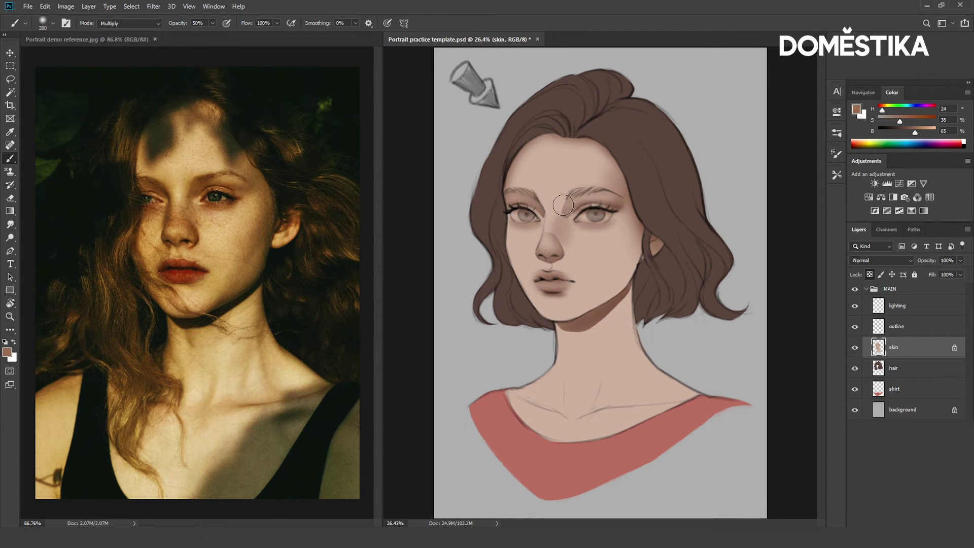
Step: Shade the face and the hollow between the collarbones with an enlarged soft brush
{"action": "key", "text": "bracketright"}
{"action": "key", "text": "bracketright"}
{"action": "key", "text": "bracketright"}
{"action": "key", "text": "bracketright"}
{"action": "key", "text": "bracketright"}
{"action": "key", "text": "bracketright"}
{"action": "key", "text": "bracketright"}
{"action": "key", "text": "bracketright"}
{"action": "mouse_move", "coordinate": [505, 219]}
{"action": "left_mouse_down"}
{"action": "mouse_move", "coordinate": [541, 313]}
{"action": "mouse_move", "coordinate": [616, 290]}
{"action": "mouse_move", "coordinate": [623, 246]}
{"action": "mouse_move", "coordinate": [643, 242]}
{"action": "mouse_move", "coordinate": [610, 281]}
{"action": "left_mouse_up"}
{"action": "left_click_drag", "start_coordinate": [584, 423], "coordinate": [561, 420]}
{"action": "left_click_drag", "start_coordinate": [599, 384], "coordinate": [590, 408]}
Step: Darken the neck beneath the jaw and towards the shoulder, reducing the brush size
{"action": "key", "text": "bracketleft"}
{"action": "key", "text": "bracketleft"}
{"action": "key", "text": "bracketleft"}
{"action": "mouse_move", "coordinate": [576, 336]}
{"action": "left_mouse_down"}
{"action": "mouse_move", "coordinate": [601, 327]}
{"action": "mouse_move", "coordinate": [679, 382]}
{"action": "left_mouse_up"}
{"action": "key", "text": "bracketleft"}
{"action": "key", "text": "bracketleft"}
{"action": "key", "text": "bracketleft"}
{"action": "left_click_drag", "start_coordinate": [633, 308], "coordinate": [645, 392]}
{"action": "key", "text": "ctrl+z"}
{"action": "key", "text": "ctrl+z"}
Step: Shade the side of the neck from below the jaw and ear down to the shoulder with the soft brush
{"action": "left_click_drag", "start_coordinate": [632, 309], "coordinate": [654, 397]}
{"action": "left_click_drag", "start_coordinate": [624, 352], "coordinate": [623, 399]}
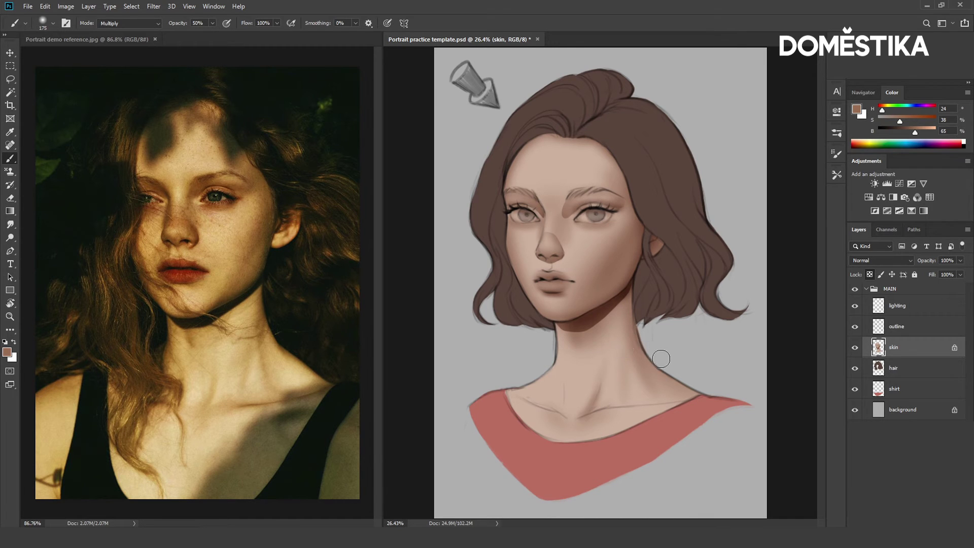
{"action": "left_click_drag", "start_coordinate": [635, 311], "coordinate": [642, 355]}
Step: Shade the collarbones and the edges of the neck, varying the soft brush between 100 and 500 px
{"action": "key", "text": "bracketright"}
{"action": "key", "text": "bracketright"}
{"action": "key", "text": "bracketright"}
{"action": "key", "text": "bracketleft"}
{"action": "key", "text": "bracketleft"}
{"action": "key", "text": "bracketleft"}
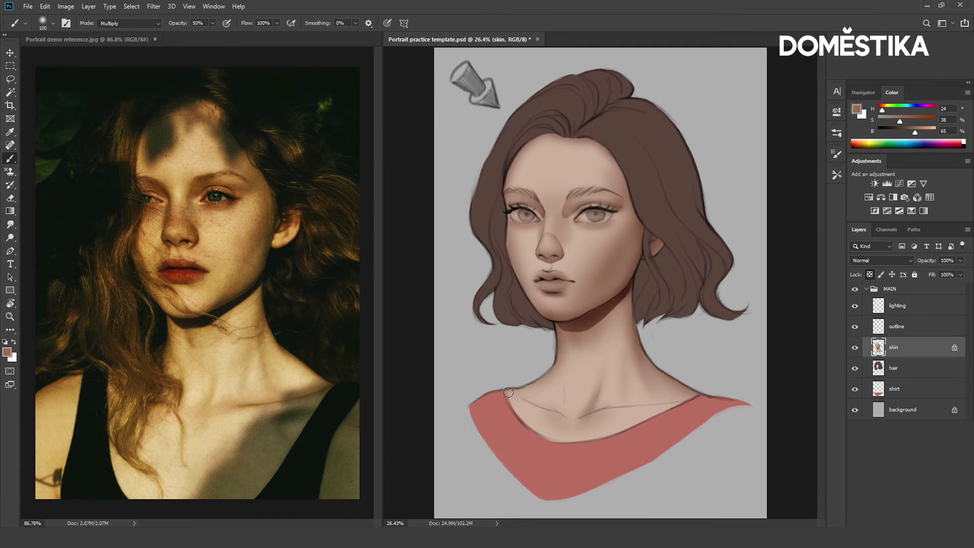
{"action": "key", "text": "bracketright"}
{"action": "key", "text": "bracketright"}
{"action": "key", "text": "bracketright"}
{"action": "key", "text": "bracketright"}
{"action": "key", "text": "bracketright"}
{"action": "key", "text": "bracketright"}
{"action": "key", "text": "bracketright"}
{"action": "key", "text": "bracketright"}
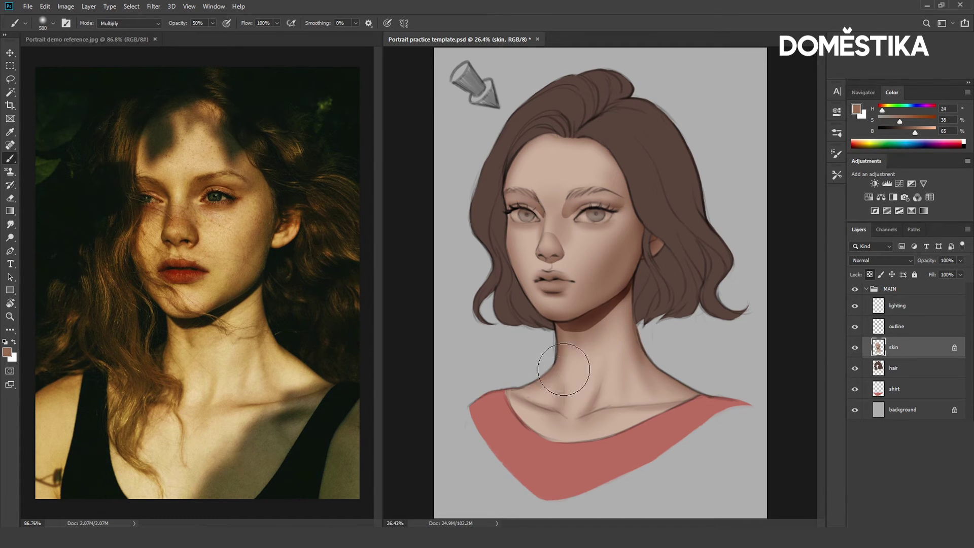
Step: Shade both sides of the neck down towards the shoulder, reducing the soft brush from 500 to 100 px
{"action": "left_click_drag", "start_coordinate": [564, 370], "coordinate": [574, 373]}
{"action": "key", "text": "bracketleft"}
{"action": "key", "text": "bracketleft"}
{"action": "key", "text": "bracketleft"}
{"action": "left_click_drag", "start_coordinate": [629, 307], "coordinate": [680, 380]}
{"action": "key", "text": "bracketleft"}
Step: Deepen the shadows around the eyes and along the temple, varying the soft brush between 90 and 200 px
{"action": "key", "text": "bracketleft"}
{"action": "key", "text": "bracketleft"}
{"action": "key", "text": "bracketleft"}
{"action": "key", "text": "bracketleft"}
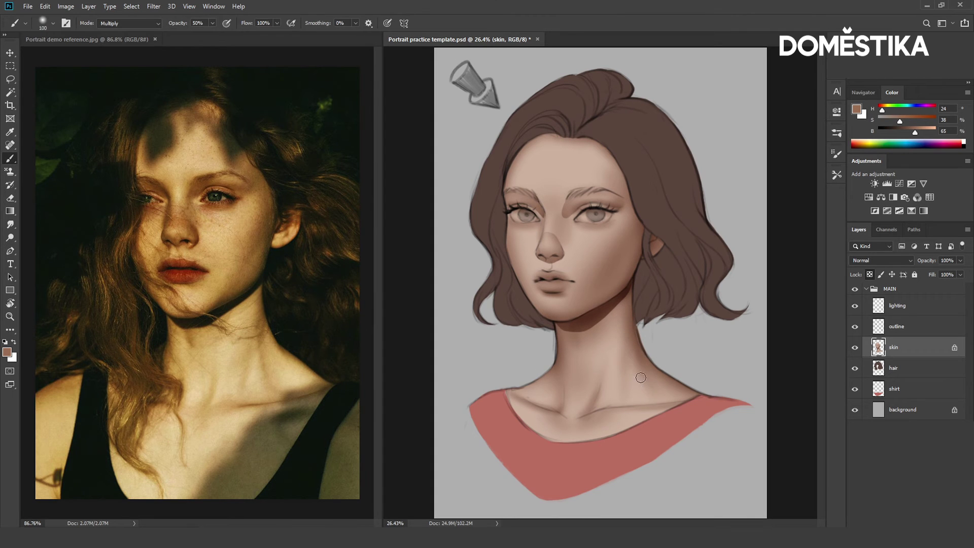
{"action": "key", "text": "bracketleft"}
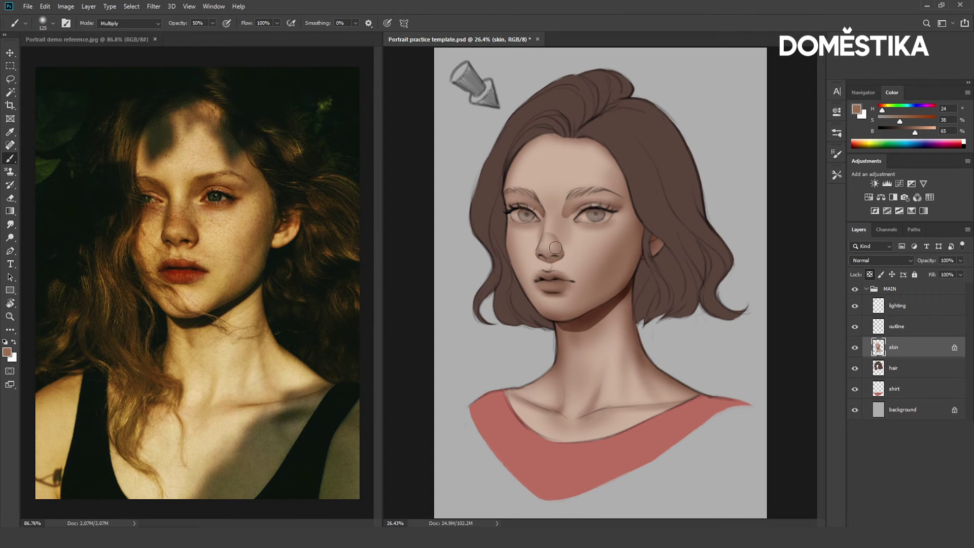
{"action": "key", "text": "bracketleft"}
{"action": "left_click_drag", "start_coordinate": [568, 215], "coordinate": [575, 207]}
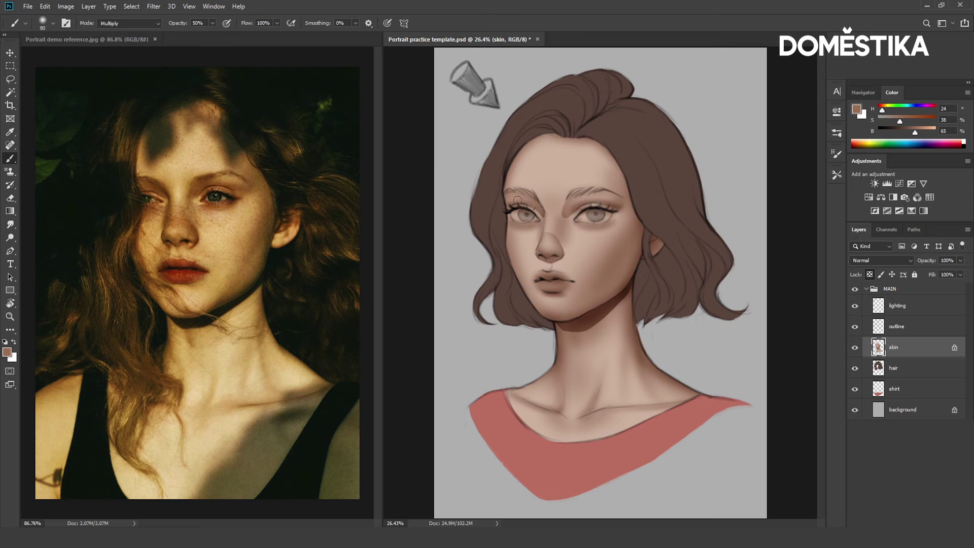
{"action": "key", "text": "bracketright"}
{"action": "key", "text": "bracketright"}
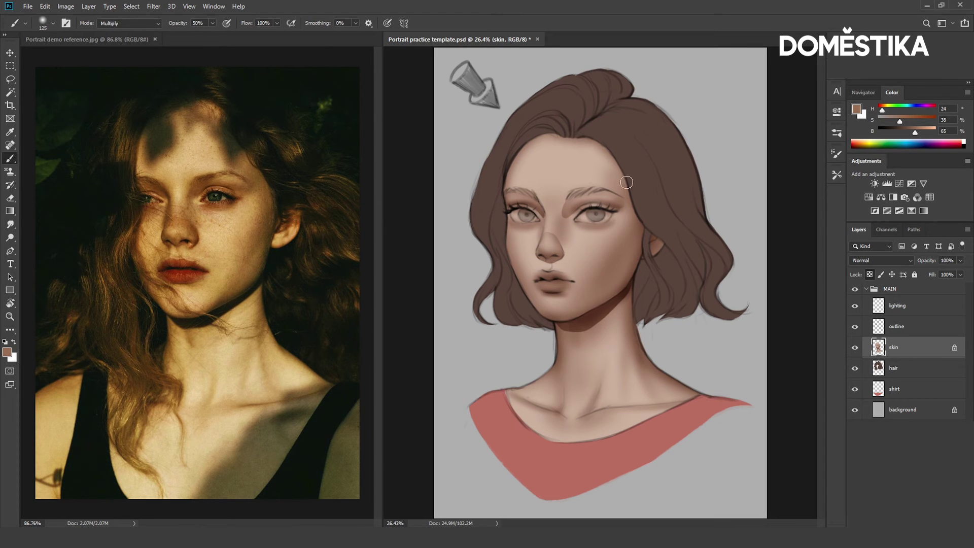
{"action": "key", "text": "bracketright"}
{"action": "key", "text": "bracketright"}
{"action": "key", "text": "bracketright"}
{"action": "key", "text": "bracketright"}
{"action": "key", "text": "bracketright"}
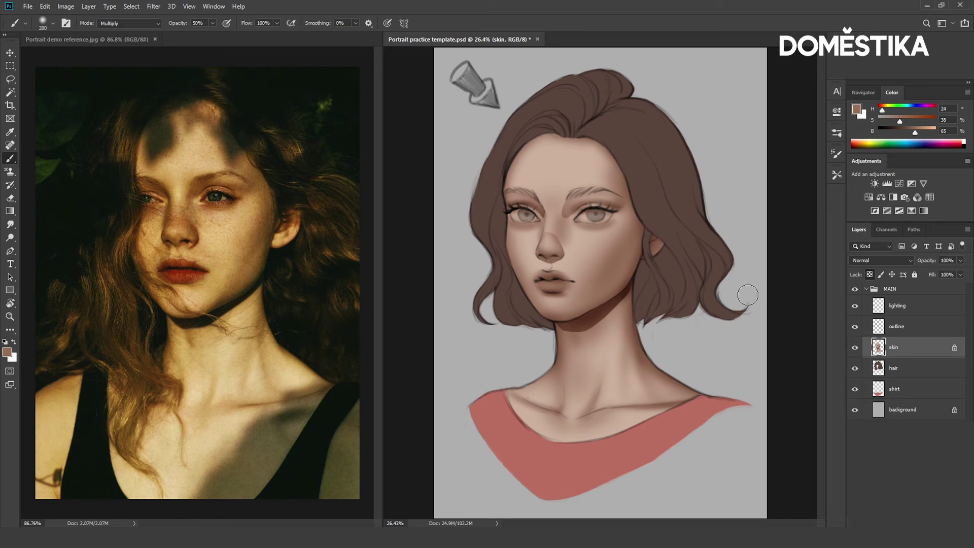
Step: Select the hair layer, lock its transparent pixels and sample the hair as a dark brown of H 17, S 41, B 32
{"action": "left_click", "coordinate": [914, 370]}
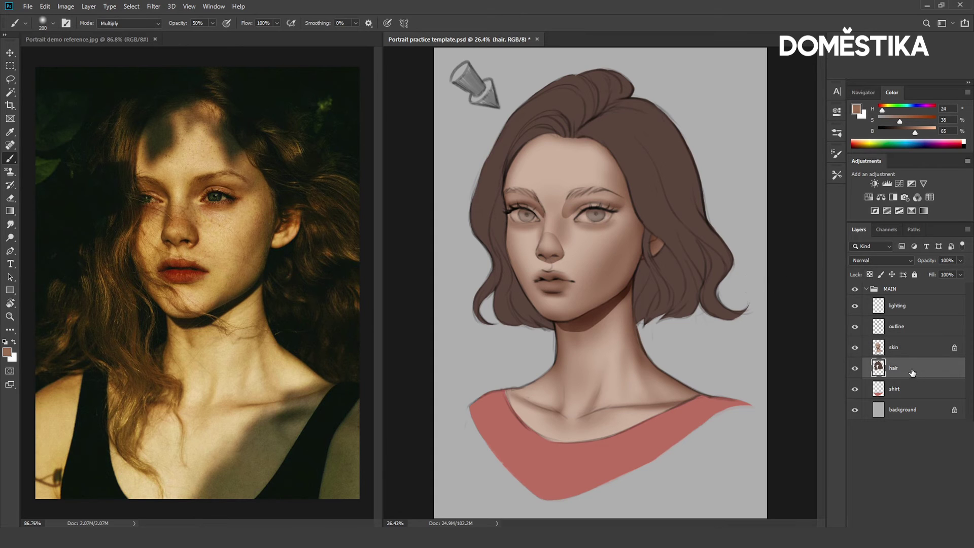
{"action": "left_click", "coordinate": [870, 275]}
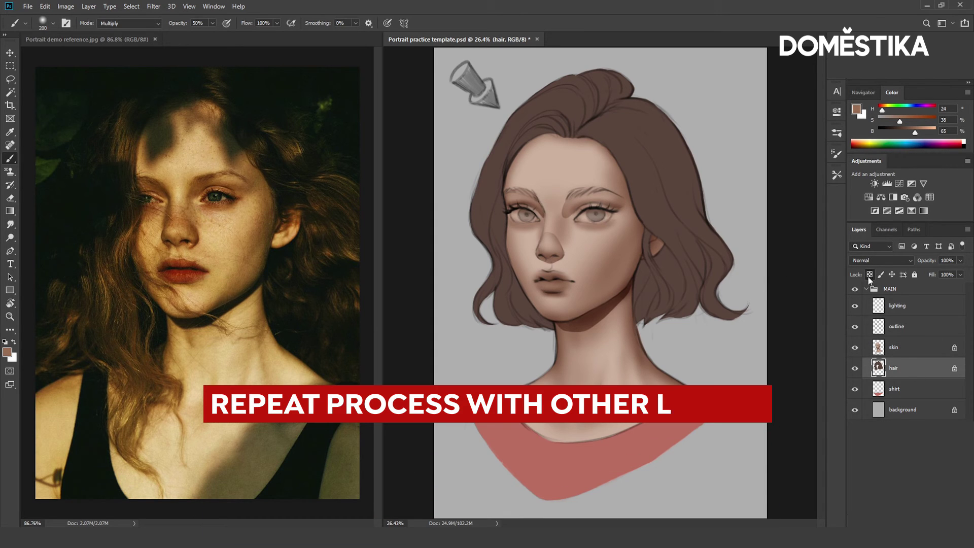
{"action": "left_click", "coordinate": [643, 163], "text": "alt"}
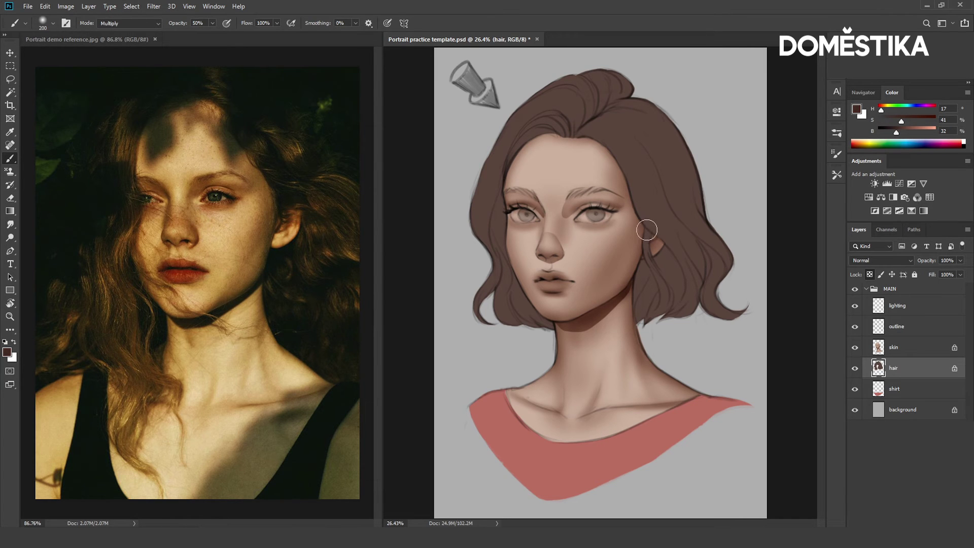
Step: Lasso the hair sections framing the face, shade inside the selection with the Multiply brush and deselect
{"action": "key", "text": "l"}
{"action": "left_click_drag", "start_coordinate": [654, 238], "coordinate": [614, 223]}
{"action": "mouse_move", "coordinate": [535, 192]}
{"action": "left_mouse_down"}
{"action": "mouse_move", "coordinate": [535, 120]}
{"action": "mouse_move", "coordinate": [497, 195]}
{"action": "mouse_move", "coordinate": [536, 194]}
{"action": "left_mouse_up"}
{"action": "key", "text": "b"}
{"action": "mouse_move", "coordinate": [543, 126]}
{"action": "left_mouse_down"}
{"action": "mouse_move", "coordinate": [500, 254]}
{"action": "mouse_move", "coordinate": [532, 317]}
{"action": "left_mouse_up"}
{"action": "key", "text": "bracketright"}
{"action": "key", "text": "bracketright"}
{"action": "key", "text": "bracketright"}
{"action": "mouse_move", "coordinate": [644, 305]}
{"action": "left_mouse_down"}
{"action": "mouse_move", "coordinate": [679, 241]}
{"action": "mouse_move", "coordinate": [660, 284]}
{"action": "left_mouse_up"}
{"action": "key", "text": "ctrl+d"}
Step: Shade the hair along the parting above the forehead with a smaller soft brush of about 250 px
{"action": "key", "text": "bracketleft"}
{"action": "key", "text": "bracketleft"}
{"action": "key", "text": "bracketleft"}
{"action": "key", "text": "bracketleft"}
{"action": "key", "text": "bracketleft"}
{"action": "left_click_drag", "start_coordinate": [586, 132], "coordinate": [634, 108]}
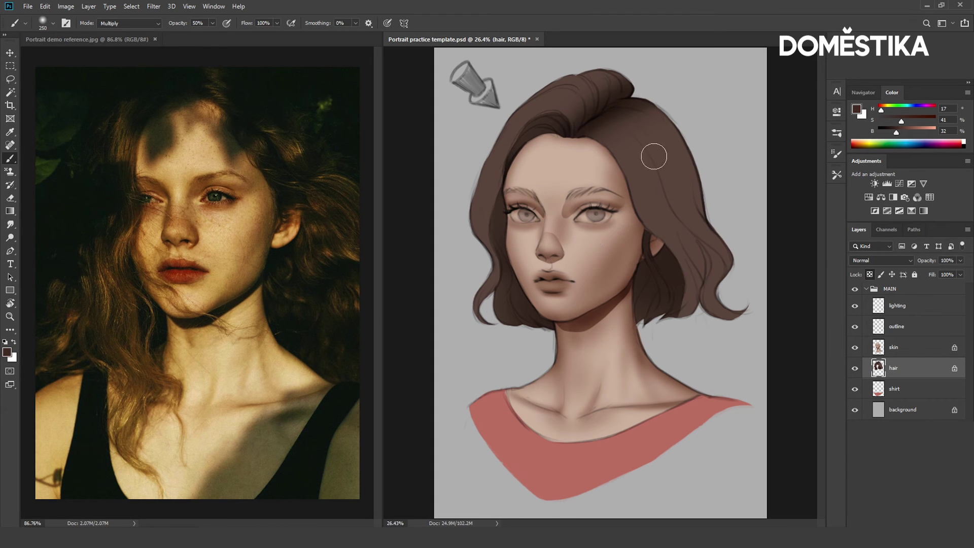
Step: Darken the lower hair beside the neck with a 400 px brush, using a lasso selection for a strand, and deselect
{"action": "key", "text": "bracketright"}
{"action": "key", "text": "bracketright"}
{"action": "key", "text": "bracketright"}
{"action": "left_click_drag", "start_coordinate": [687, 290], "coordinate": [727, 304]}
{"action": "key", "text": "l"}
{"action": "mouse_move", "coordinate": [699, 238]}
{"action": "left_mouse_down"}
{"action": "mouse_move", "coordinate": [718, 302]}
{"action": "mouse_move", "coordinate": [700, 239]}
{"action": "mouse_move", "coordinate": [713, 264]}
{"action": "left_mouse_up"}
{"action": "key", "text": "b"}
{"action": "key", "text": "ctrl+d"}
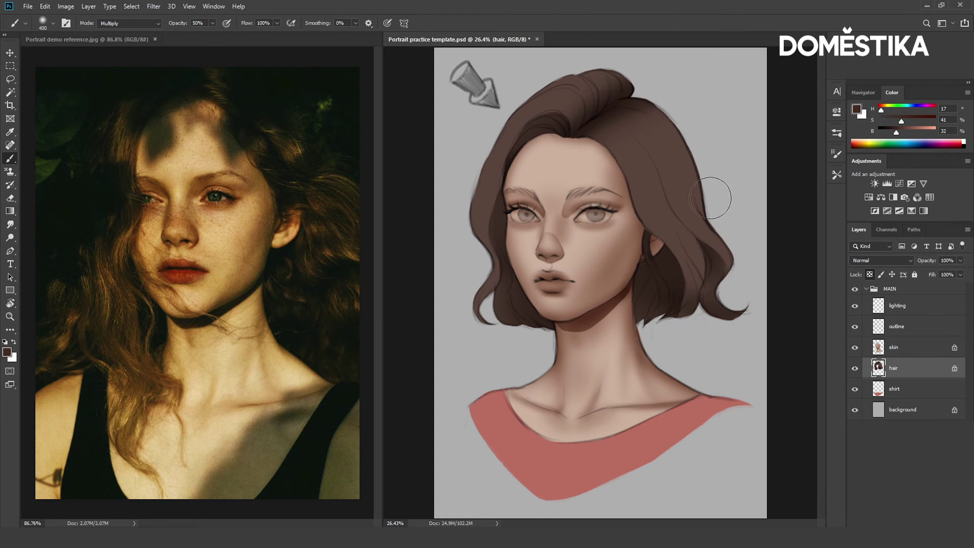
Step: Shade the outer edges and curled strands on both sides of the hair, reducing the soft brush to 250 px
{"action": "left_click_drag", "start_coordinate": [710, 198], "coordinate": [655, 213]}
{"action": "key", "text": "bracketleft"}
{"action": "key", "text": "bracketleft"}
{"action": "left_click_drag", "start_coordinate": [481, 247], "coordinate": [492, 267]}
{"action": "left_click_drag", "start_coordinate": [552, 125], "coordinate": [522, 148]}
{"action": "left_click_drag", "start_coordinate": [711, 259], "coordinate": [713, 274]}
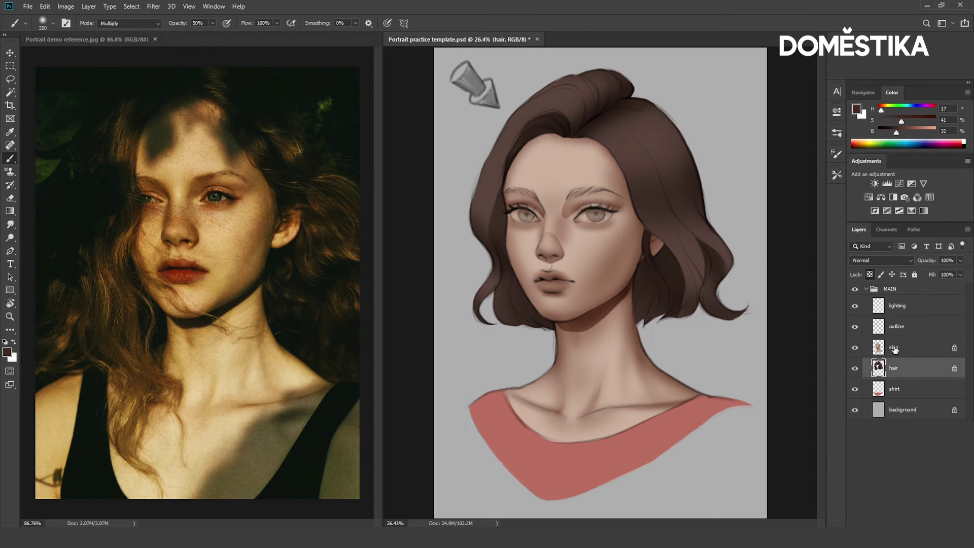
Step: Select the shirt layer with transparency locked, enlarge the brush to 500 px and choose a darker red of H 10, S 55, B 61
{"action": "left_click", "coordinate": [912, 394]}
{"action": "key", "text": "bracketright"}
{"action": "key", "text": "bracketright"}
{"action": "key", "text": "bracketright"}
{"action": "key", "text": "bracketright"}
{"action": "key", "text": "bracketright"}
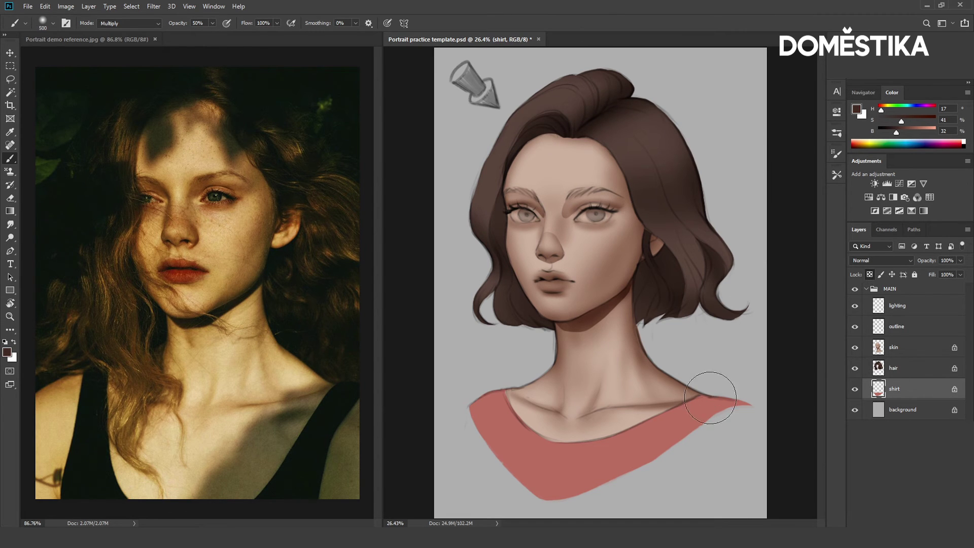
{"action": "left_click", "coordinate": [679, 423], "text": "alt"}
{"action": "left_click_drag", "start_coordinate": [915, 134], "coordinate": [913, 134]}
Step: Shade the shirt at both shoulders and along the neckline, reducing the soft brush to 250 px
{"action": "left_click_drag", "start_coordinate": [748, 395], "coordinate": [666, 436]}
{"action": "key", "text": "bracketleft"}
{"action": "left_click_drag", "start_coordinate": [510, 377], "coordinate": [501, 426]}
{"action": "key", "text": "bracketleft"}
{"action": "key", "text": "bracketleft"}
{"action": "key", "text": "bracketleft"}
{"action": "key", "text": "bracketleft"}
{"action": "left_click_drag", "start_coordinate": [691, 393], "coordinate": [742, 395]}
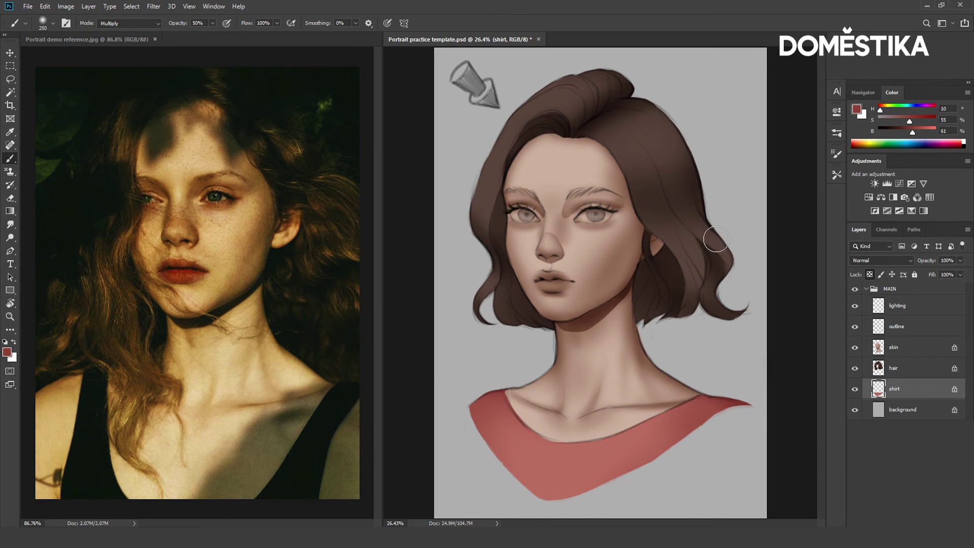
Step: Choose the soft smudge brush at 300 px from the Bearbrickjia_domestika_brushes set and select the skin layer
{"action": "left_click_drag", "start_coordinate": [572, 192], "coordinate": [557, 206]}
{"action": "left_click", "coordinate": [53, 24]}
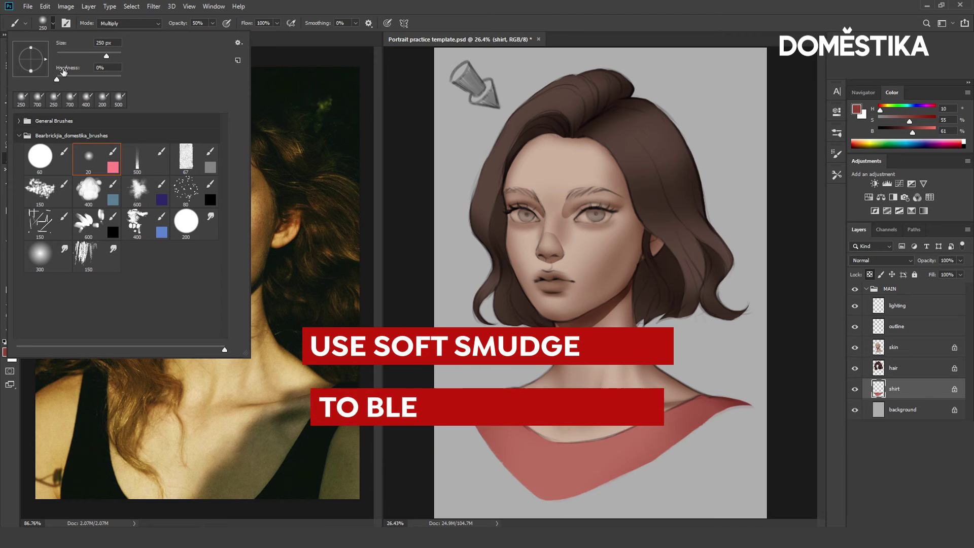
{"action": "left_click", "coordinate": [44, 256]}
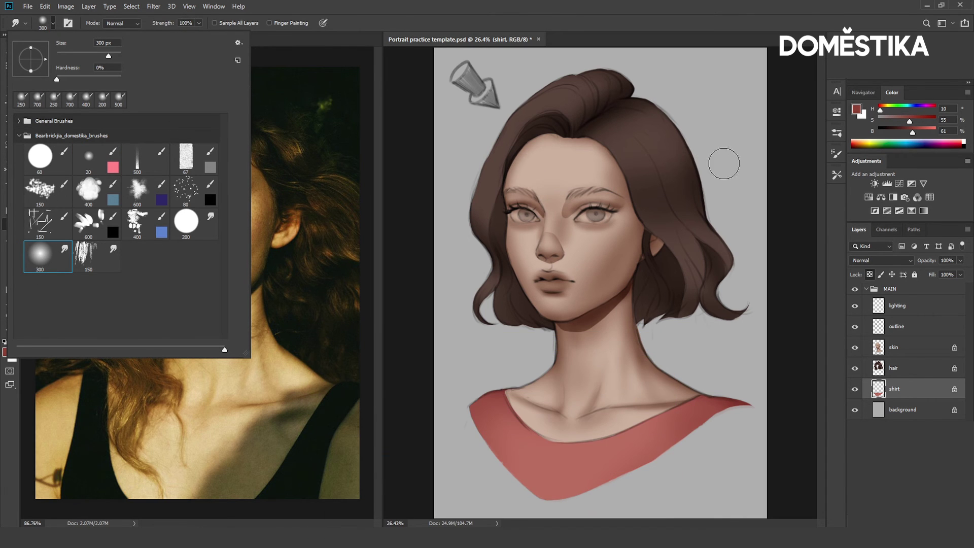
{"action": "left_click", "coordinate": [748, 172]}
{"action": "left_click", "coordinate": [911, 354]}
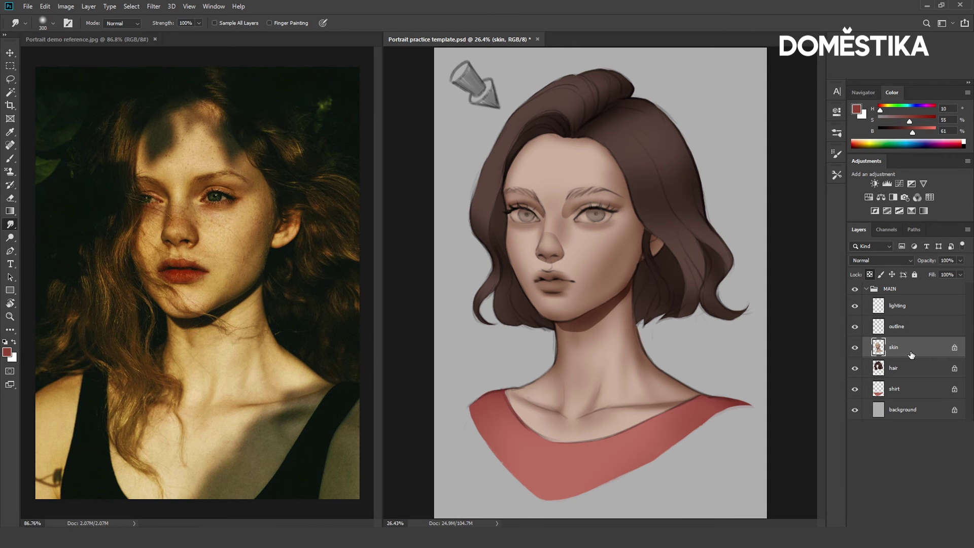
Step: Set the smudge brush to 100 px with 40% strength and blend the shadows beside the nose bridge and inner eye
{"action": "mouse_move", "coordinate": [543, 239]}
{"action": "left_mouse_down"}
{"action": "mouse_move", "coordinate": [555, 276]}
{"action": "mouse_move", "coordinate": [584, 254]}
{"action": "left_mouse_up"}
{"action": "key", "text": "bracketleft"}
{"action": "key", "text": "bracketleft"}
{"action": "key", "text": "bracketleft"}
{"action": "key", "text": "bracketleft"}
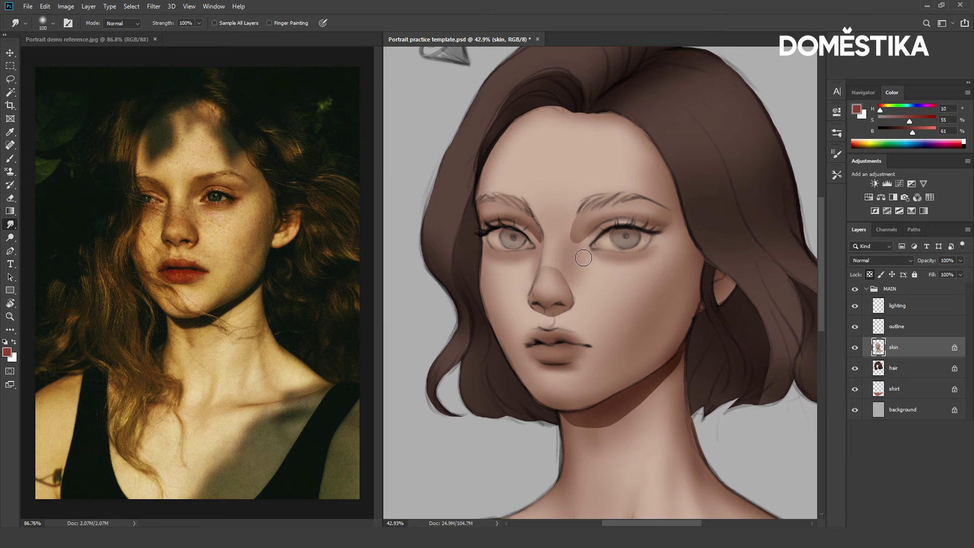
{"action": "key", "text": "4"}
{"action": "left_click_drag", "start_coordinate": [583, 266], "coordinate": [578, 265]}
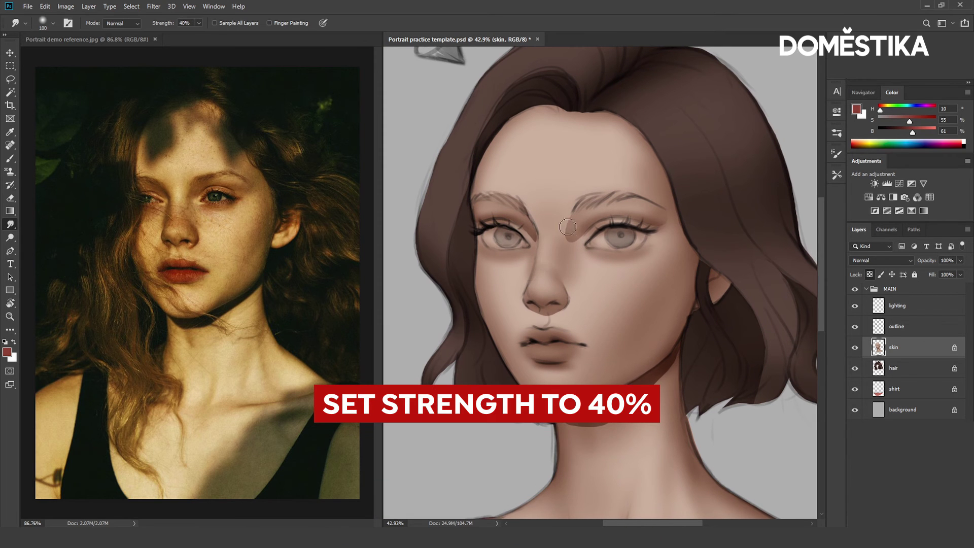
Step: Blend the shadow edge beneath the jaw into the neck, reducing the smudge brush to 70 px
{"action": "left_click_drag", "start_coordinate": [579, 419], "coordinate": [574, 372]}
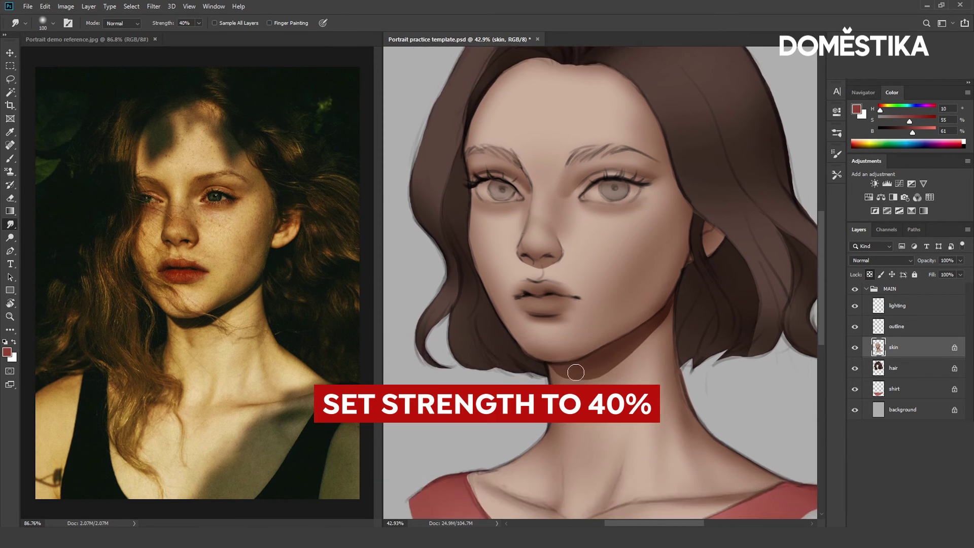
{"action": "scroll", "coordinate": [574, 372], "scroll_direction": "up", "scroll_amount": 2}
{"action": "key", "text": "bracketleft"}
{"action": "key", "text": "bracketleft"}
{"action": "key", "text": "bracketleft"}
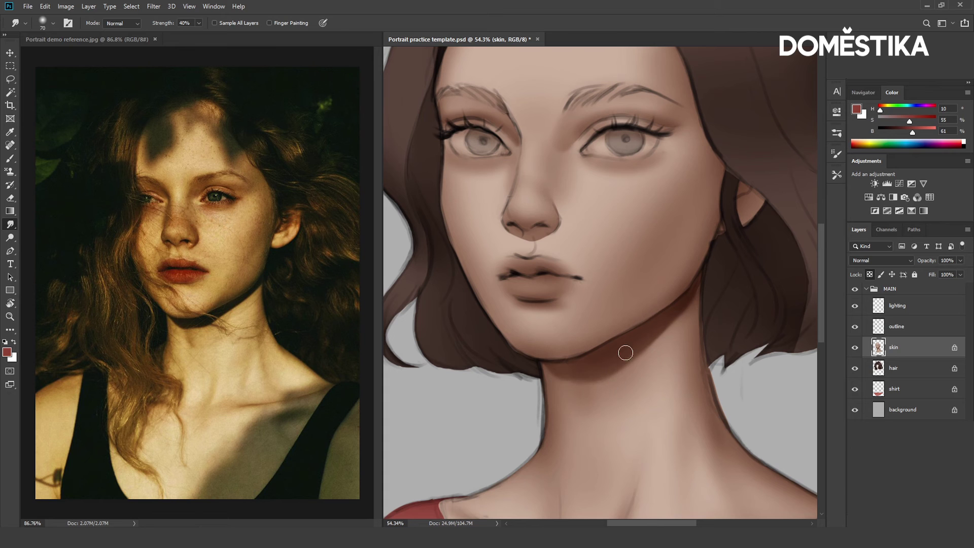
{"action": "scroll", "coordinate": [625, 352], "scroll_direction": "down", "scroll_amount": 4}
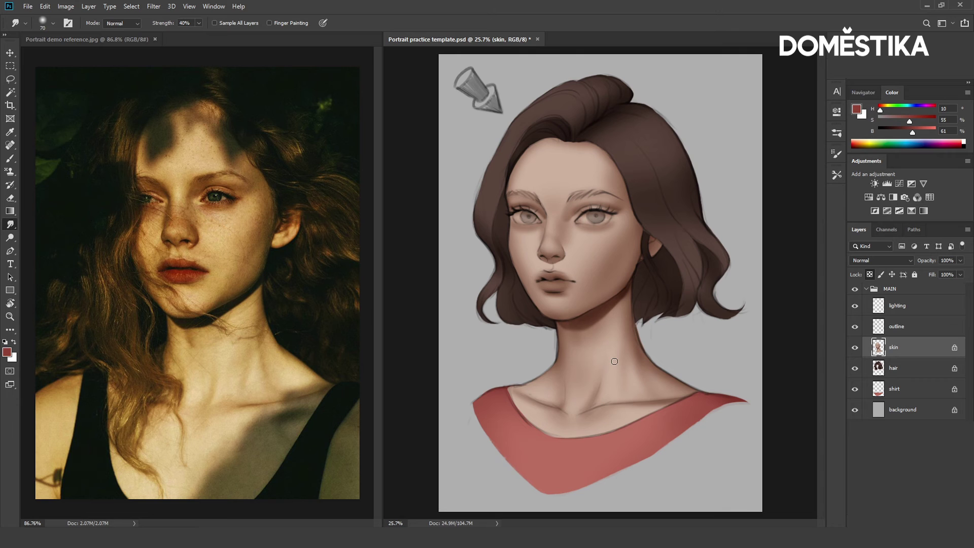
Step: Switch back to the soft round brush preset and enlarge it to 500 px for the highlights
{"action": "left_click", "coordinate": [55, 23]}
{"action": "left_click", "coordinate": [94, 160]}
{"action": "left_click", "coordinate": [53, 25]}
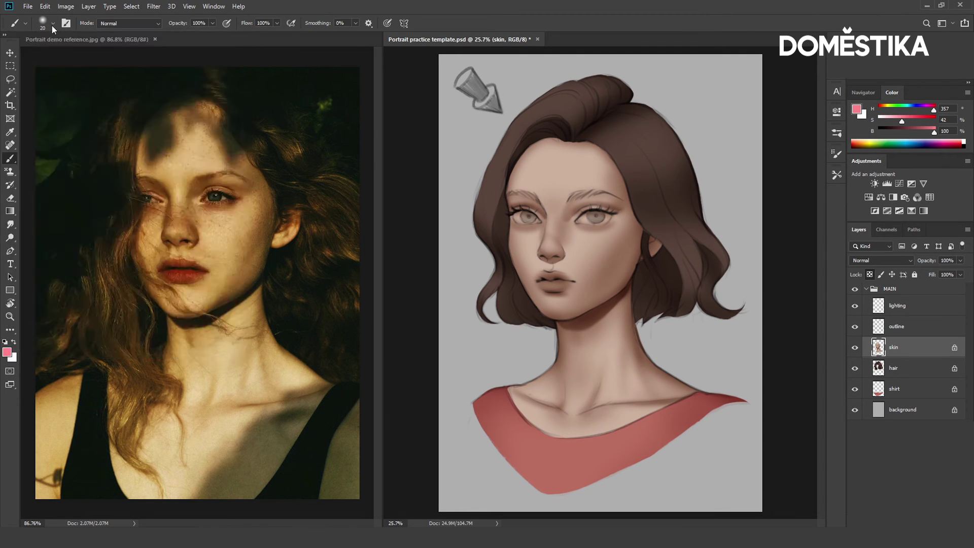
{"action": "left_click", "coordinate": [53, 25]}
{"action": "left_click", "coordinate": [811, 215]}
{"action": "key", "text": "bracketright"}
{"action": "key", "text": "bracketright"}
{"action": "key", "text": "bracketright"}
{"action": "key", "text": "bracketright"}
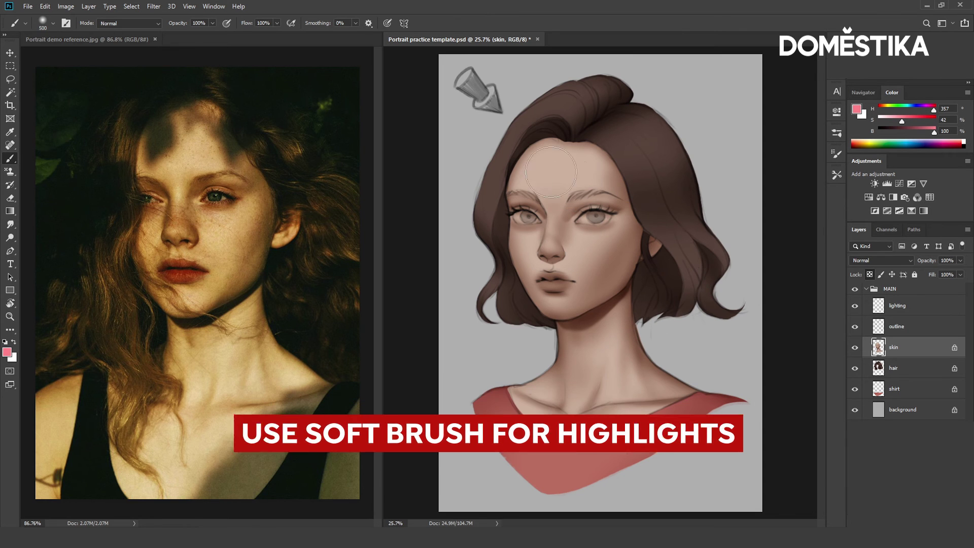
Step: Sample the forehead skin, raise its brightness to 99%, and set the brush to Overlay mode with 50% opacity
{"action": "left_click", "coordinate": [563, 172], "text": "alt"}
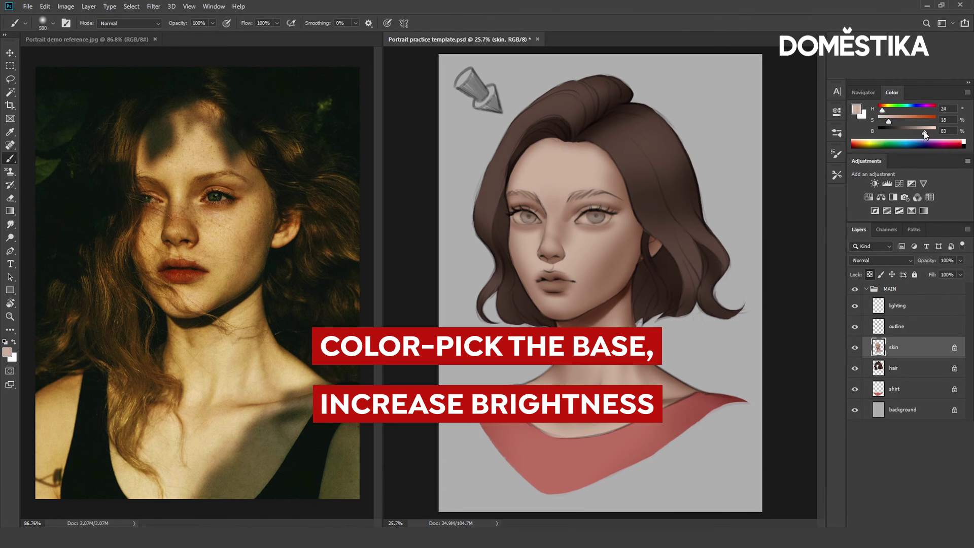
{"action": "left_click_drag", "start_coordinate": [927, 133], "coordinate": [936, 133]}
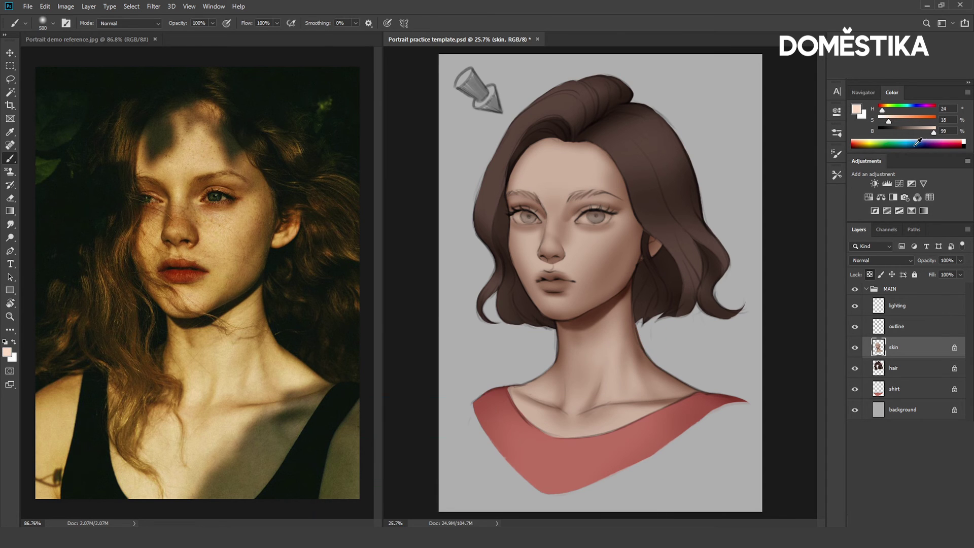
{"action": "left_click", "coordinate": [128, 24]}
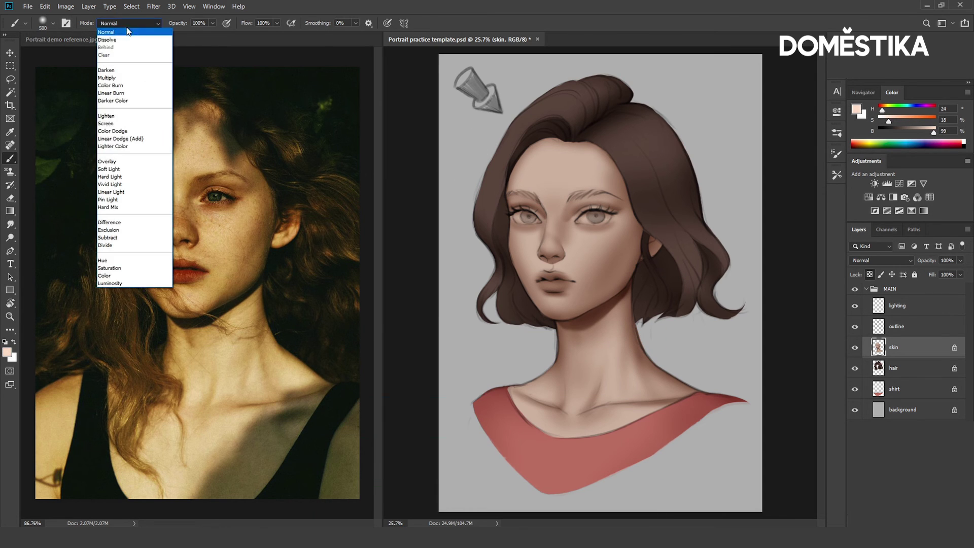
{"action": "left_click", "coordinate": [122, 161]}
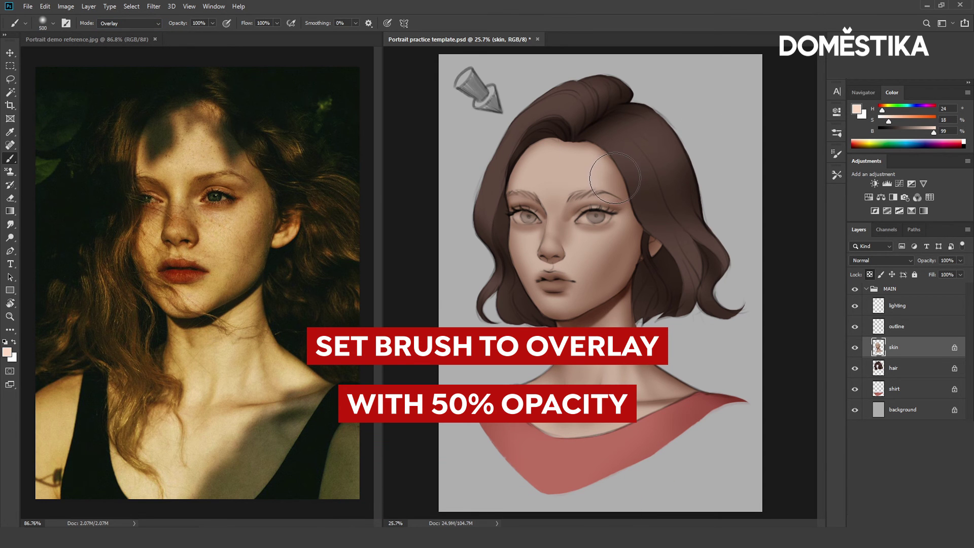
{"action": "key", "text": "bracketleft"}
{"action": "key", "text": "bracketleft"}
{"action": "key", "text": "5"}
Step: Paint Overlay highlights on the forehead, nose and cheeks, adjusting the soft brush size between areas
{"action": "mouse_move", "coordinate": [546, 164]}
{"action": "left_mouse_down"}
{"action": "mouse_move", "coordinate": [545, 178]}
{"action": "mouse_move", "coordinate": [584, 183]}
{"action": "mouse_move", "coordinate": [561, 160]}
{"action": "mouse_move", "coordinate": [579, 184]}
{"action": "left_mouse_up"}
{"action": "key", "text": "bracketleft"}
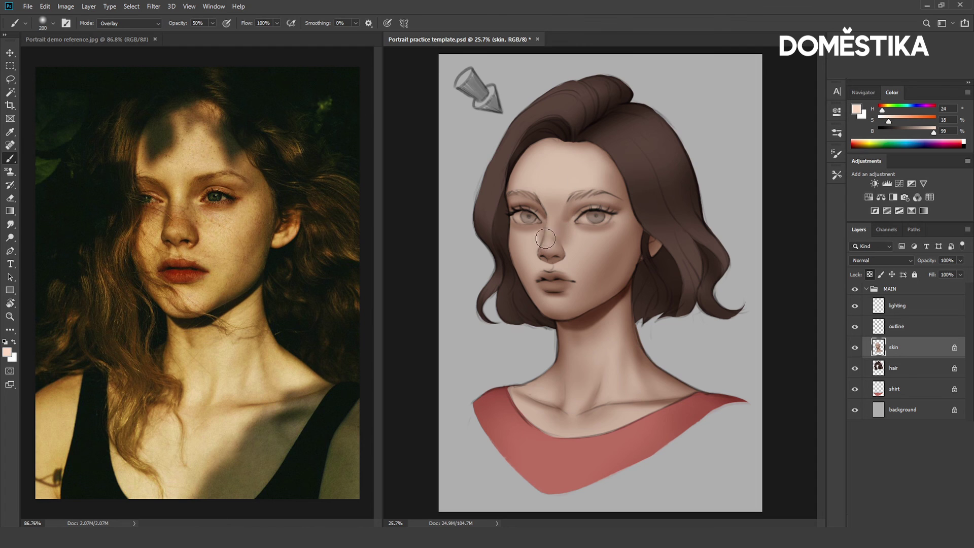
{"action": "key", "text": "bracketright"}
{"action": "key", "text": "bracketright"}
{"action": "key", "text": "bracketright"}
{"action": "key", "text": "bracketright"}
{"action": "key", "text": "bracketright"}
Step: Brush highlights onto the neck and the area around the collarbones, varying the soft brush size
{"action": "key", "text": "bracketright"}
{"action": "key", "text": "bracketright"}
{"action": "key", "text": "bracketright"}
{"action": "key", "text": "bracketright"}
{"action": "key", "text": "bracketright"}
{"action": "key", "text": "bracketright"}
{"action": "key", "text": "bracketright"}
{"action": "key", "text": "bracketright"}
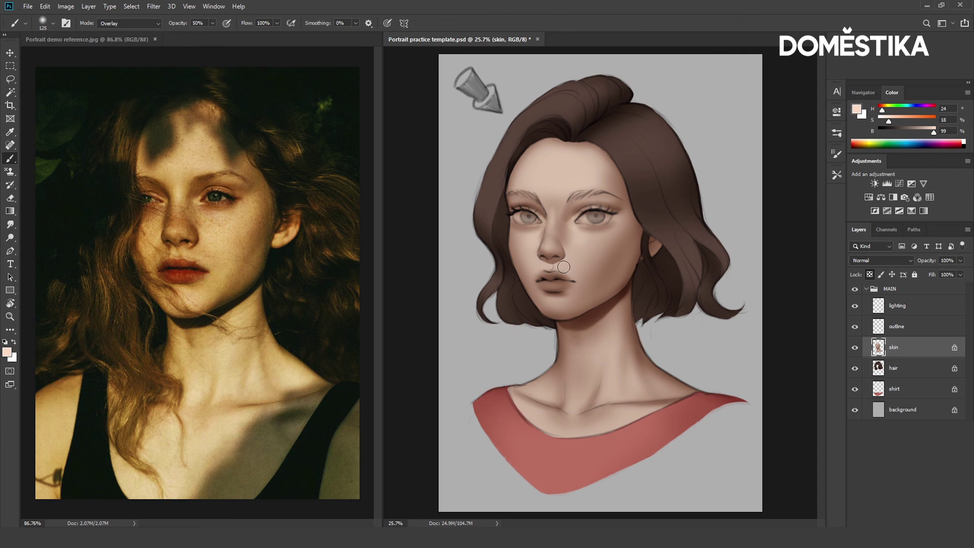
{"action": "key", "text": "bracketright"}
{"action": "key", "text": "bracketright"}
{"action": "key", "text": "bracketright"}
{"action": "key", "text": "bracketright"}
{"action": "left_click_drag", "start_coordinate": [574, 411], "coordinate": [578, 393]}
{"action": "left_click_drag", "start_coordinate": [613, 366], "coordinate": [610, 389]}
{"action": "key", "text": "bracketleft"}
{"action": "key", "text": "bracketleft"}
{"action": "key", "text": "bracketright"}
{"action": "key", "text": "bracketright"}
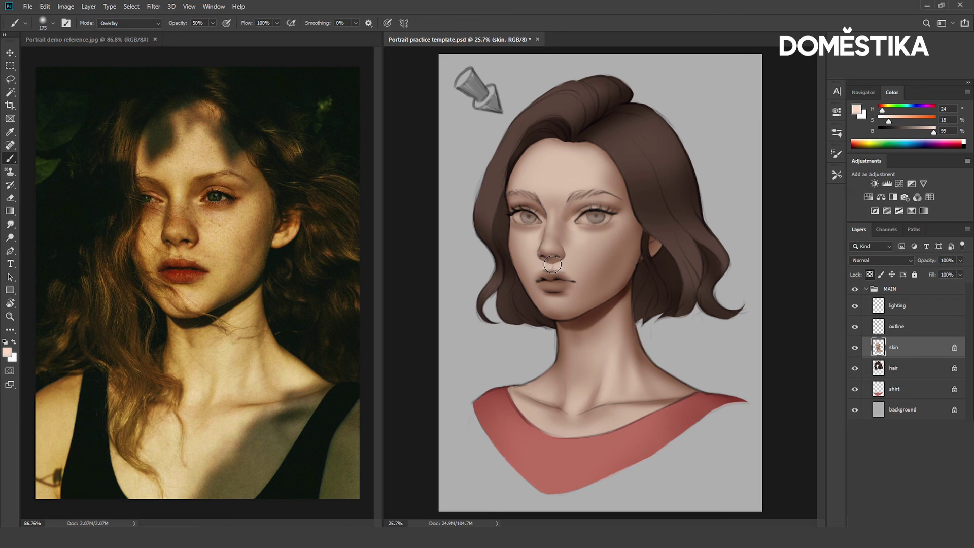
Step: Select the hair layer, enlarge the brush, sample the hair colour and raise its brightness to 81%
{"action": "left_click", "coordinate": [913, 373]}
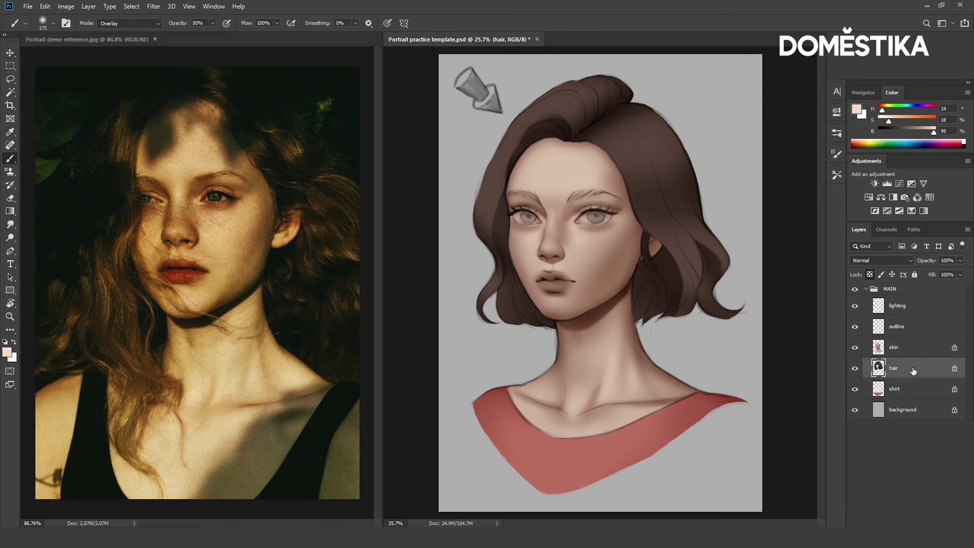
{"action": "key", "text": "bracketright"}
{"action": "key", "text": "bracketright"}
{"action": "key", "text": "bracketright"}
{"action": "left_click", "coordinate": [653, 131], "text": "alt"}
{"action": "left_click_drag", "start_coordinate": [901, 134], "coordinate": [923, 135]}
Step: Try Overlay highlights on the upper hair with a brush of about 600 px and a shifted hue, and undo the strokes
{"action": "key", "text": "bracketright"}
{"action": "key", "text": "bracketright"}
{"action": "key", "text": "bracketright"}
{"action": "mouse_move", "coordinate": [596, 171]}
{"action": "left_mouse_down"}
{"action": "mouse_move", "coordinate": [674, 130]}
{"action": "mouse_move", "coordinate": [589, 170]}
{"action": "mouse_move", "coordinate": [664, 123]}
{"action": "mouse_move", "coordinate": [642, 136]}
{"action": "mouse_move", "coordinate": [605, 133]}
{"action": "mouse_move", "coordinate": [632, 146]}
{"action": "left_mouse_up"}
{"action": "key", "text": "alt"}
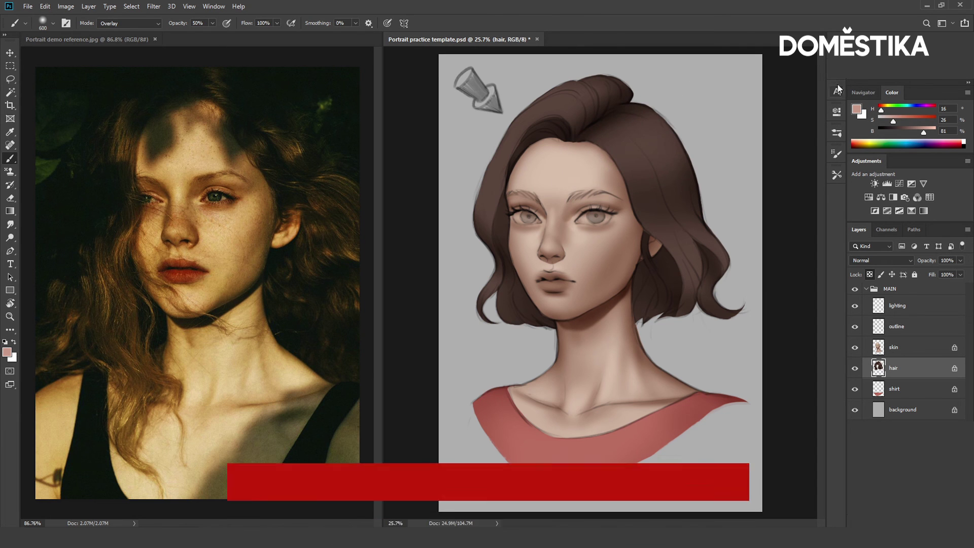
{"action": "left_click_drag", "start_coordinate": [881, 111], "coordinate": [885, 111]}
{"action": "mouse_move", "coordinate": [635, 142]}
{"action": "left_mouse_down"}
{"action": "mouse_move", "coordinate": [621, 162]}
{"action": "mouse_move", "coordinate": [658, 131]}
{"action": "mouse_move", "coordinate": [691, 141]}
{"action": "mouse_move", "coordinate": [670, 156]}
{"action": "mouse_move", "coordinate": [658, 145]}
{"action": "left_mouse_up"}
{"action": "key", "text": "["}
{"action": "key", "text": "ctrl+z"}
{"action": "key", "text": "ctrl+z"}
{"action": "key", "text": "ctrl+z"}
Step: Set the highlight hue to 29° and brush Overlay highlights over the hair, reducing the brush from 500 to 400 px
{"action": "left_click_drag", "start_coordinate": [884, 111], "coordinate": [883, 112]}
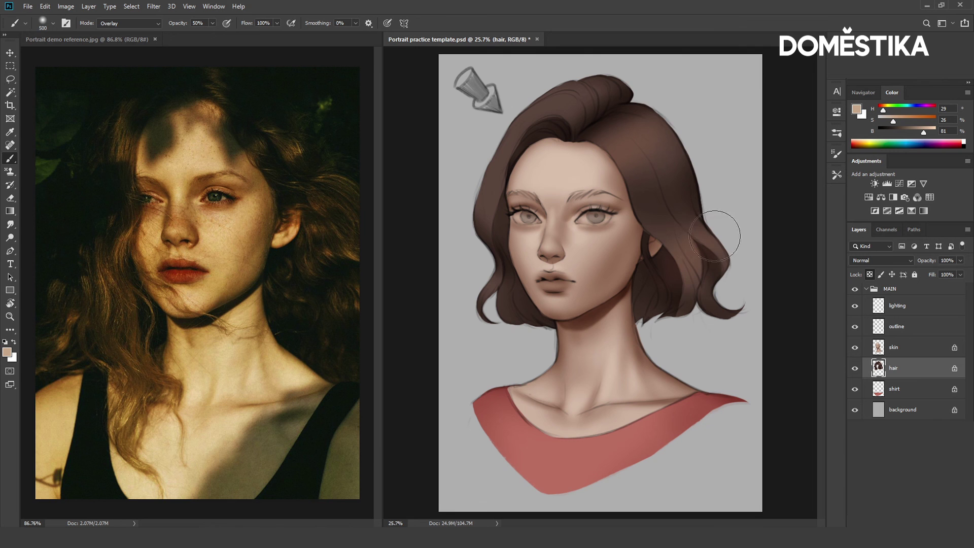
{"action": "key", "text": "bracketleft"}
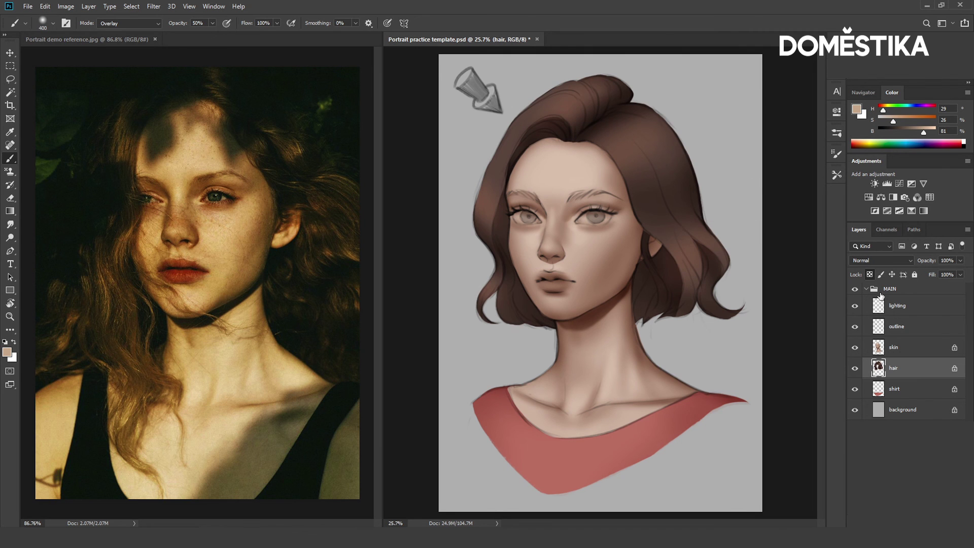
Step: Select the shirt layer, enlarge the soft brush and sample the shirt's red for its highlight colour
{"action": "left_click", "coordinate": [907, 392]}
{"action": "key", "text": "bracketright"}
{"action": "left_click", "coordinate": [602, 455], "text": "alt"}
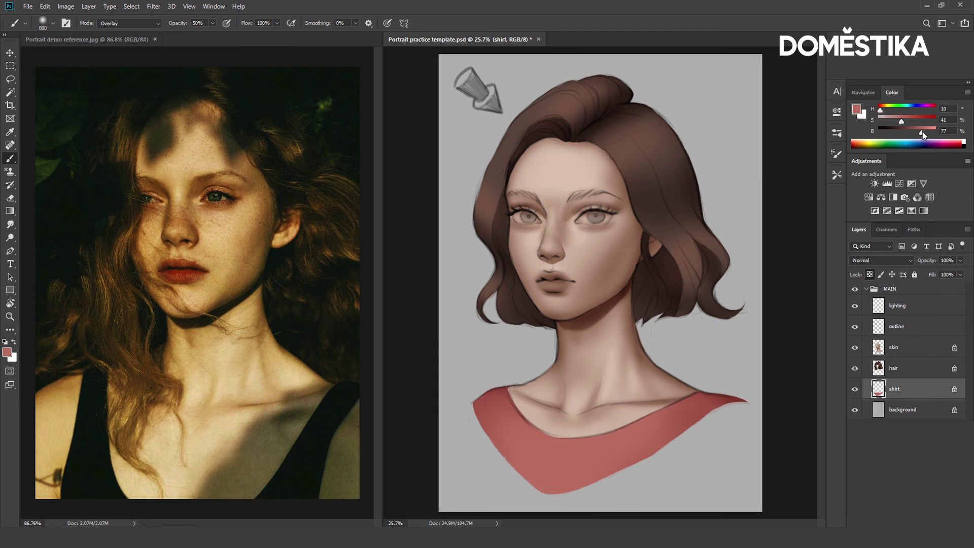